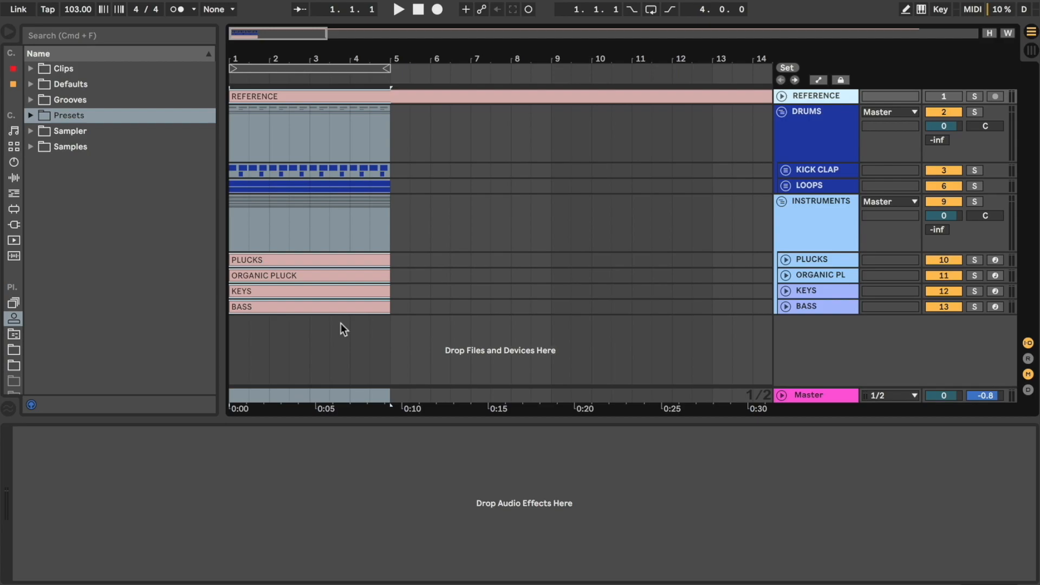
Step: Turn on looping for the first four bars and play the loop through
left_click(358, 70)
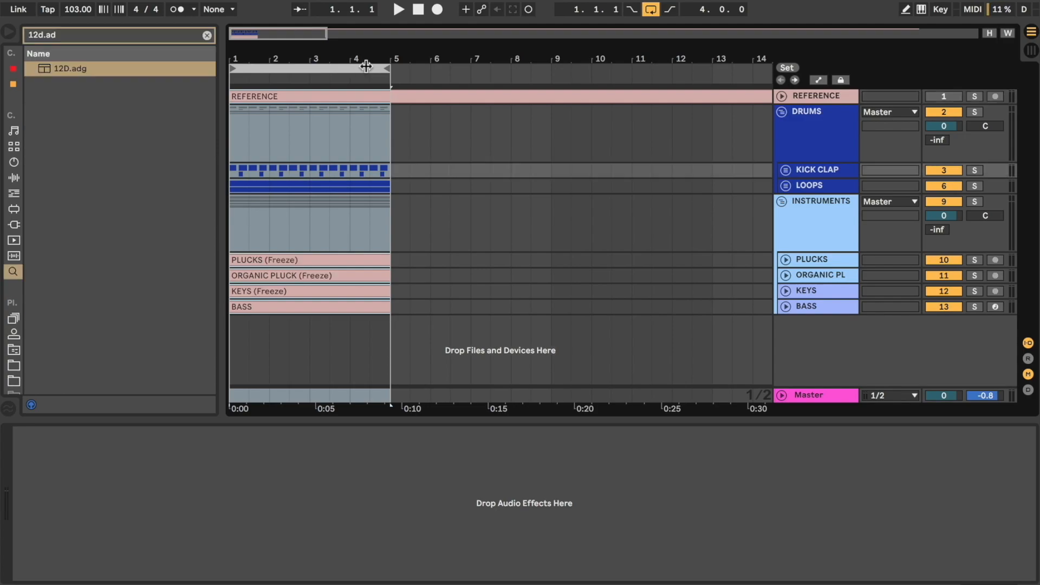
key("space")
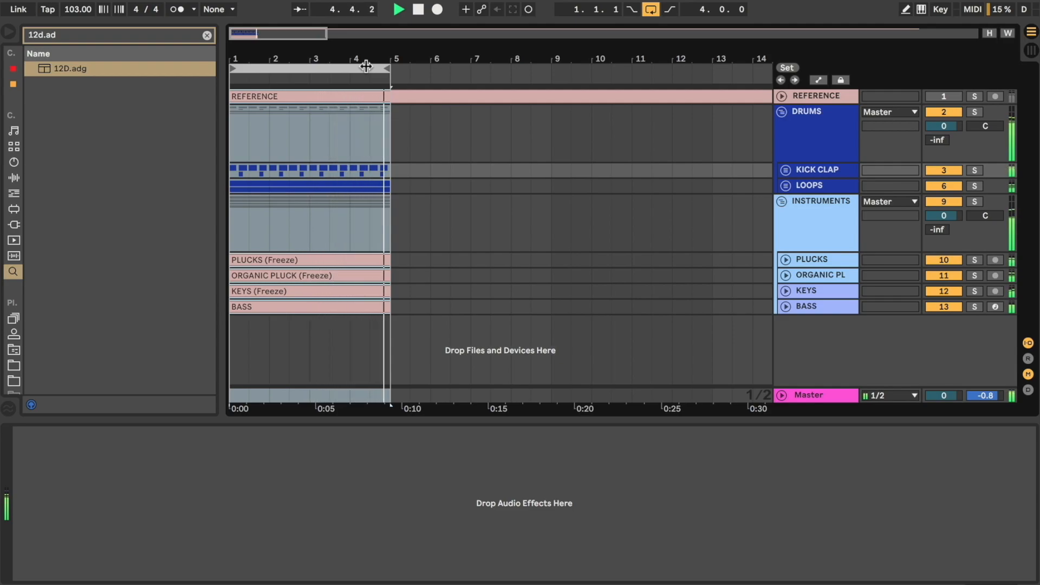
key("space")
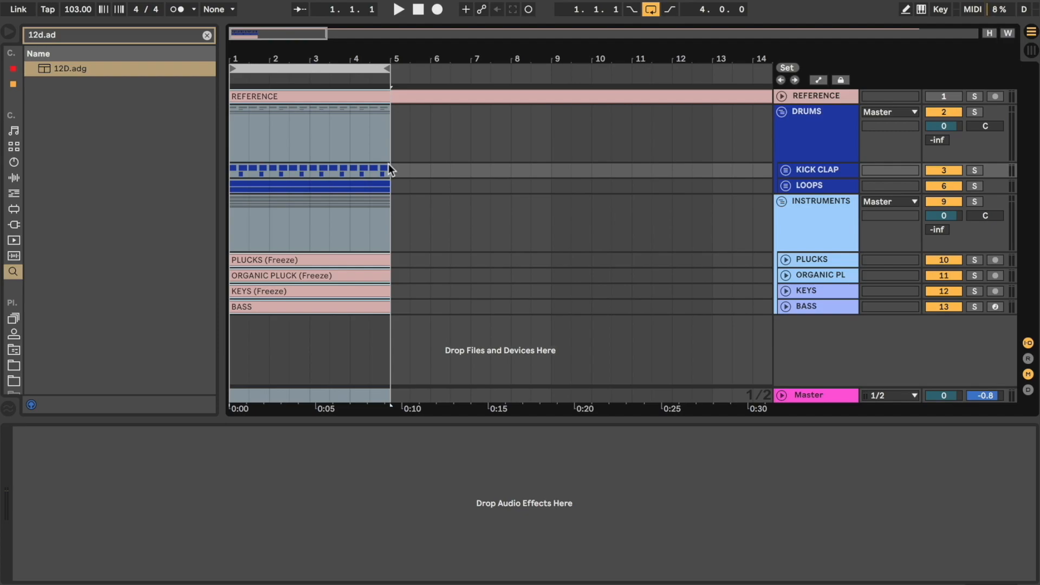
Step: Duplicate all drum and instrument clips of the first four bars repeatedly until they reach bar 89
scroll(388, 163, "down", 5)
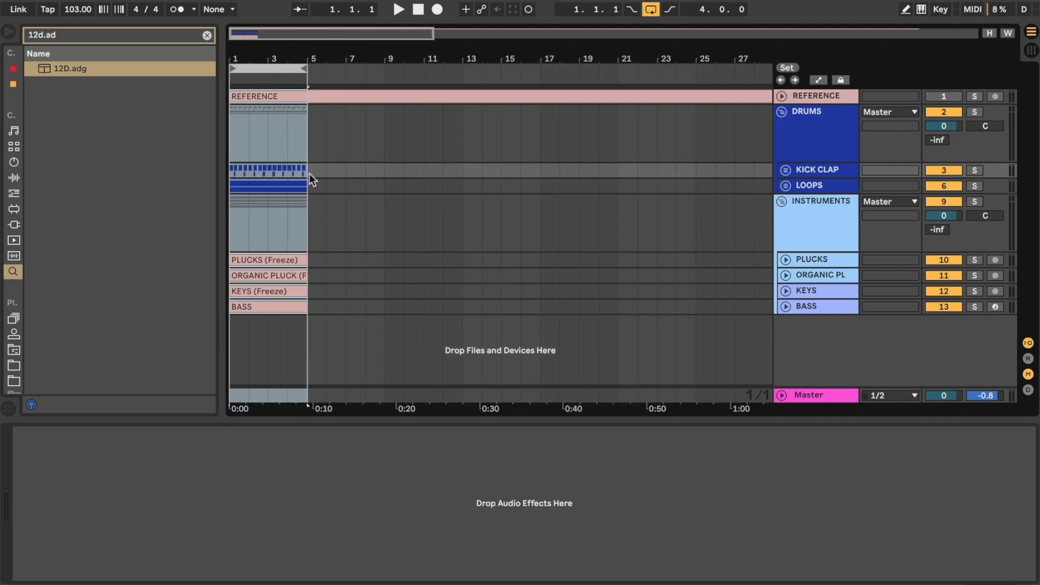
left_click_drag(307, 168, 222, 300)
key("super+d")
key("super+d")
key("super+d")
key("super+d")
key("super+d")
key("super+d")
key("super+d")
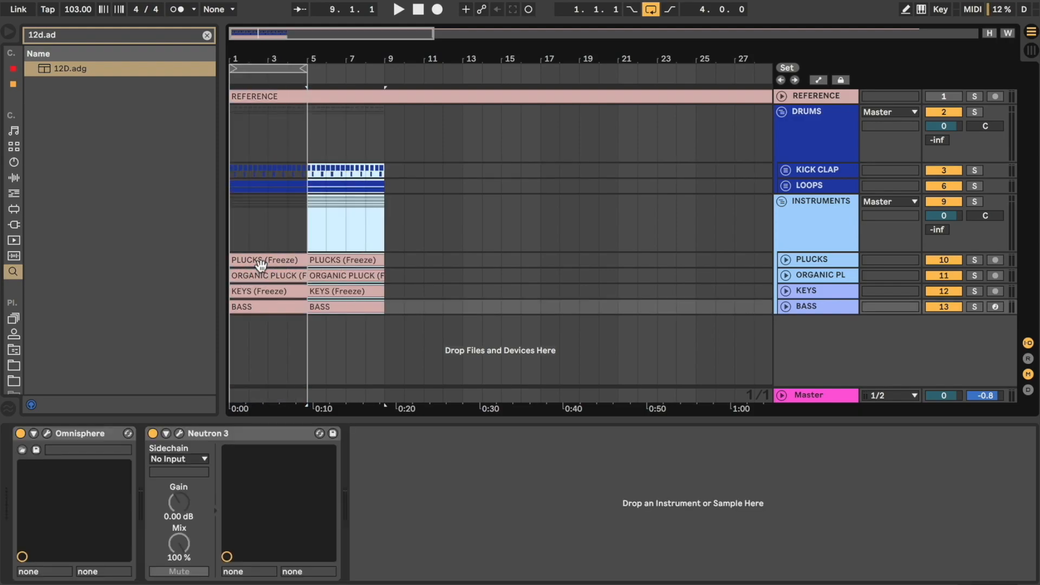
key("super+d")
key("super+d")
key("super+d")
key("super+d")
key("super+d")
key("super+d")
key("super+d")
key("super+d")
key("super+d")
key("super+d")
key("super+d")
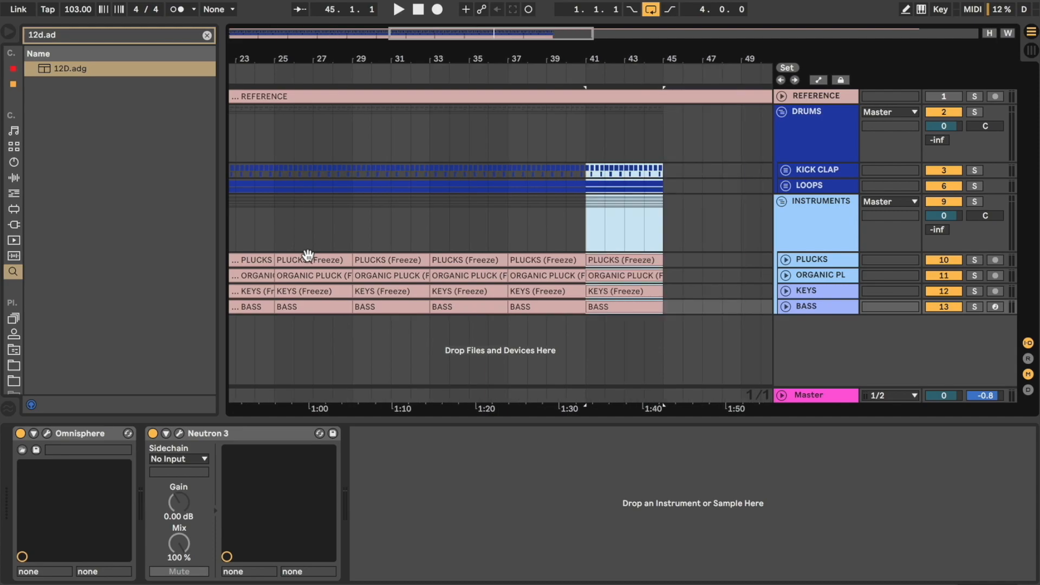
key("super+d")
key("super+d")
key("super+d")
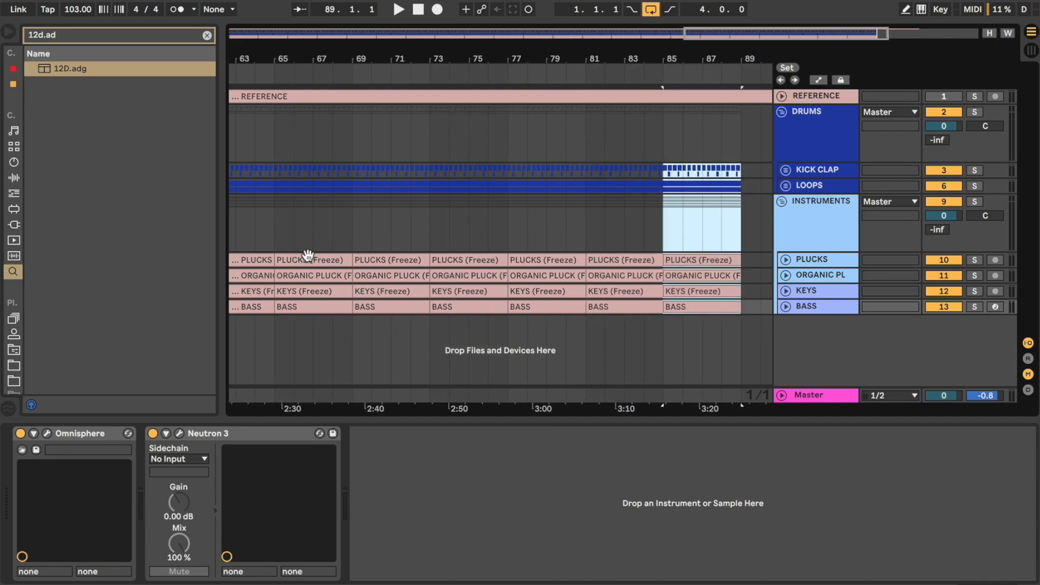
Step: Set the loop to cover the first eight bars of the arrangement
scroll(316, 249, "down", 3)
scroll(317, 249, "left", 2)
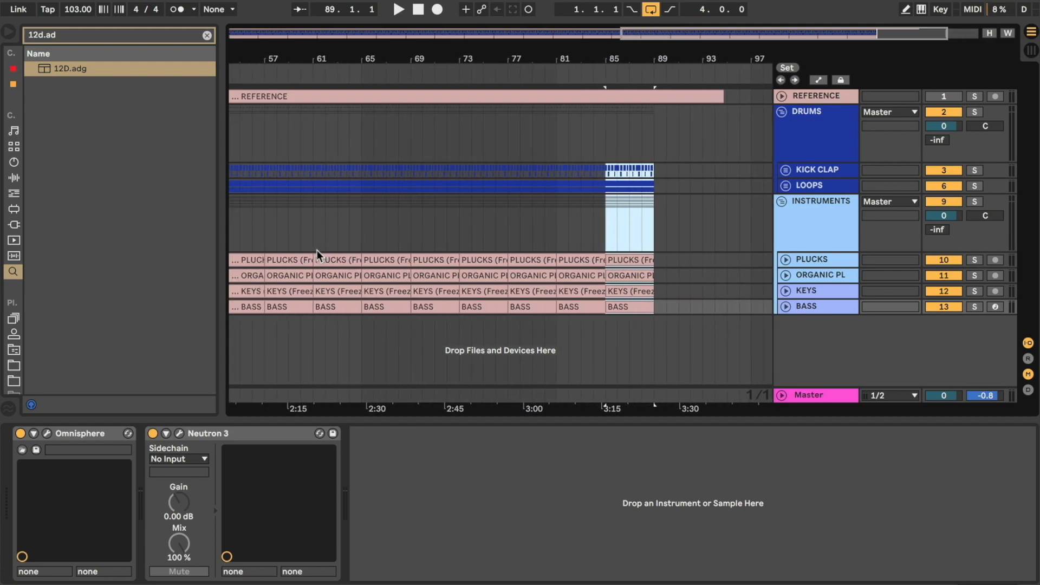
scroll(316, 249, "down", 5)
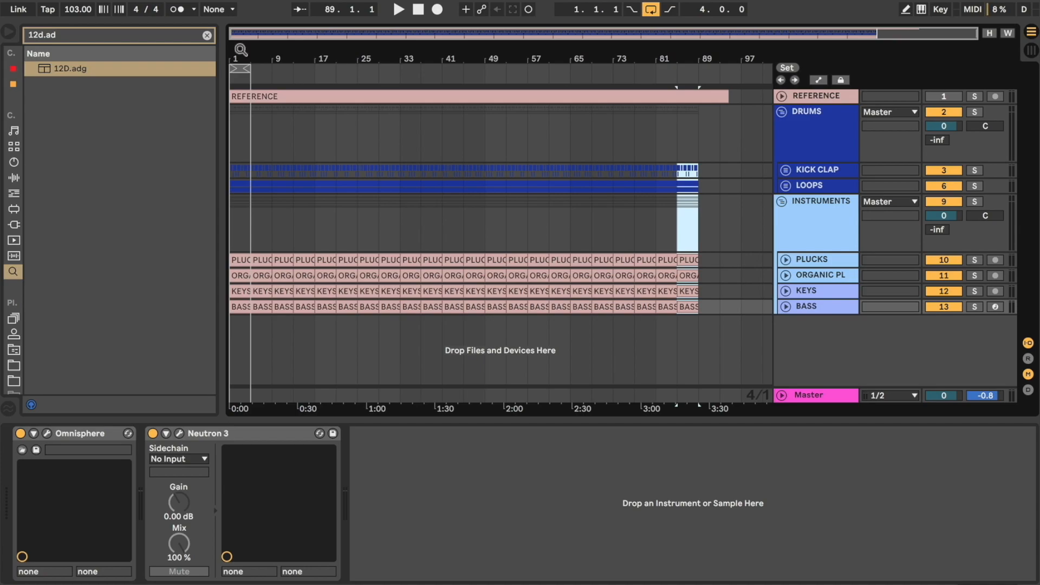
left_click_drag(244, 67, 319, 68)
scroll(263, 81, "up", 5)
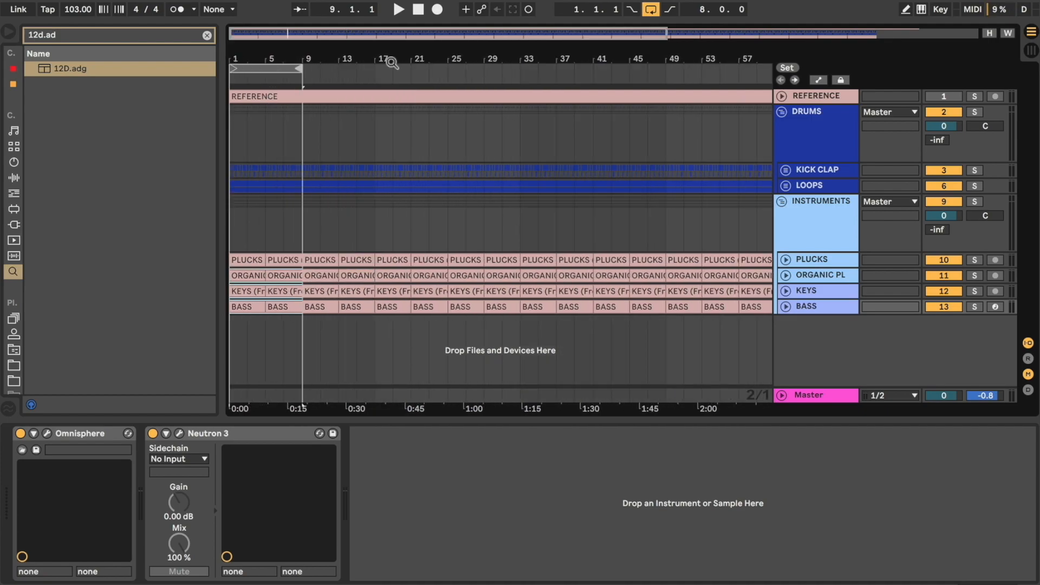
Step: Delete the ORGANIC PLUCK, KEYS and BASS clips from the first eight bars
left_click(278, 275)
left_click(246, 277)
left_click(283, 304, "shift")
key("Delete")
Step: Play the intro briefly and delete the KICK CLAP and LOOPS clips from the first eight bars
left_click(262, 260)
key("space")
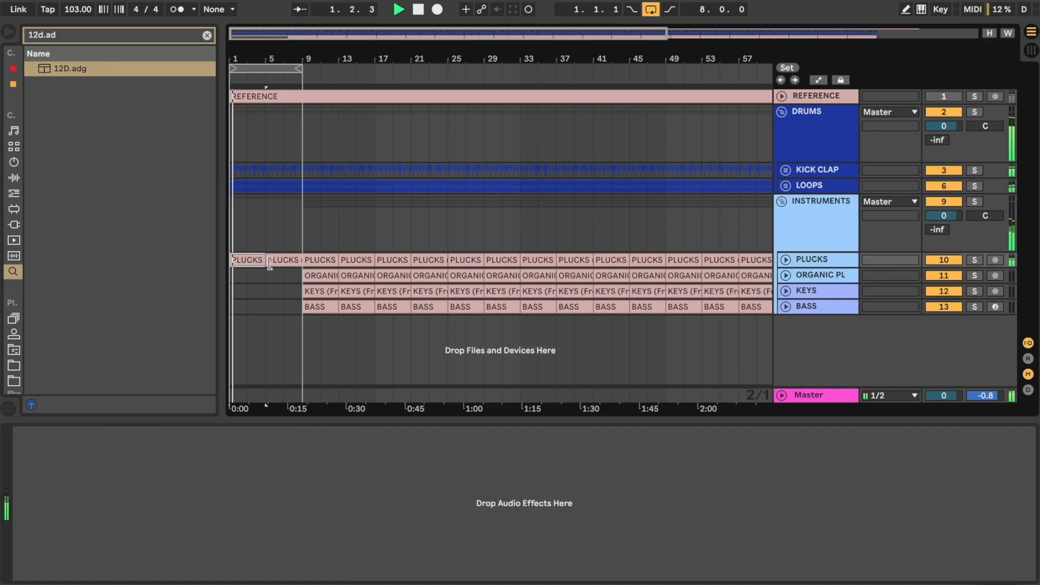
key("space")
left_click_drag(300, 162, 217, 187)
key("Delete")
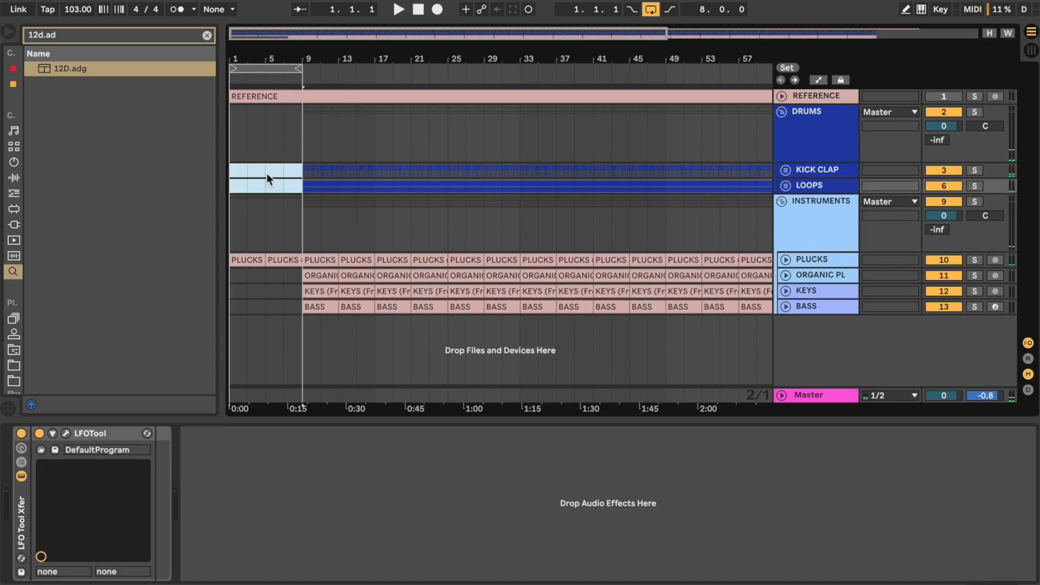
Step: Move the eight-bar loop to start at bar 9 and delete the LOOPS clips within it
left_click(301, 186)
key("ctrl+l")
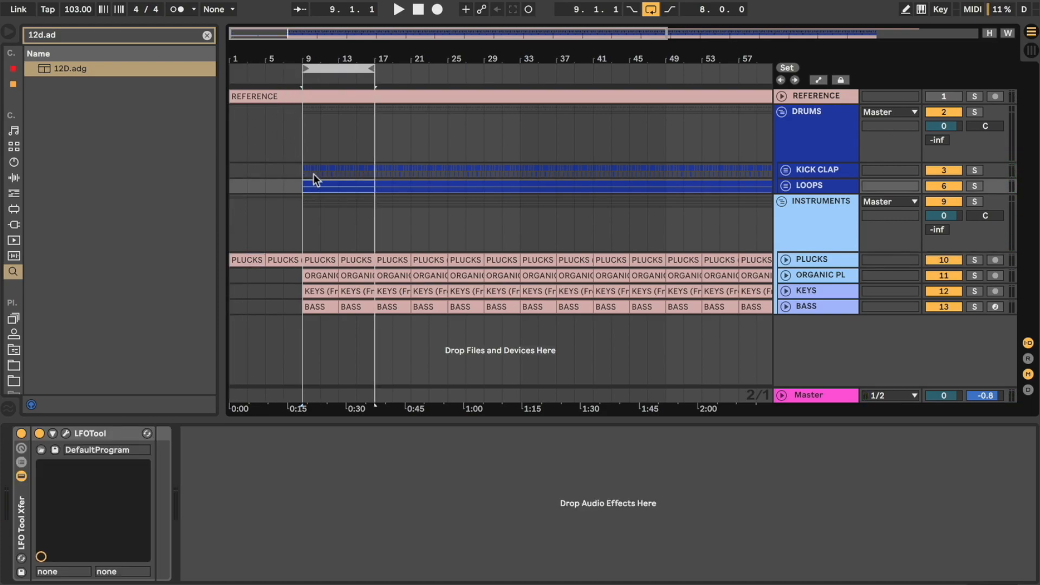
left_click_drag(300, 186, 371, 185)
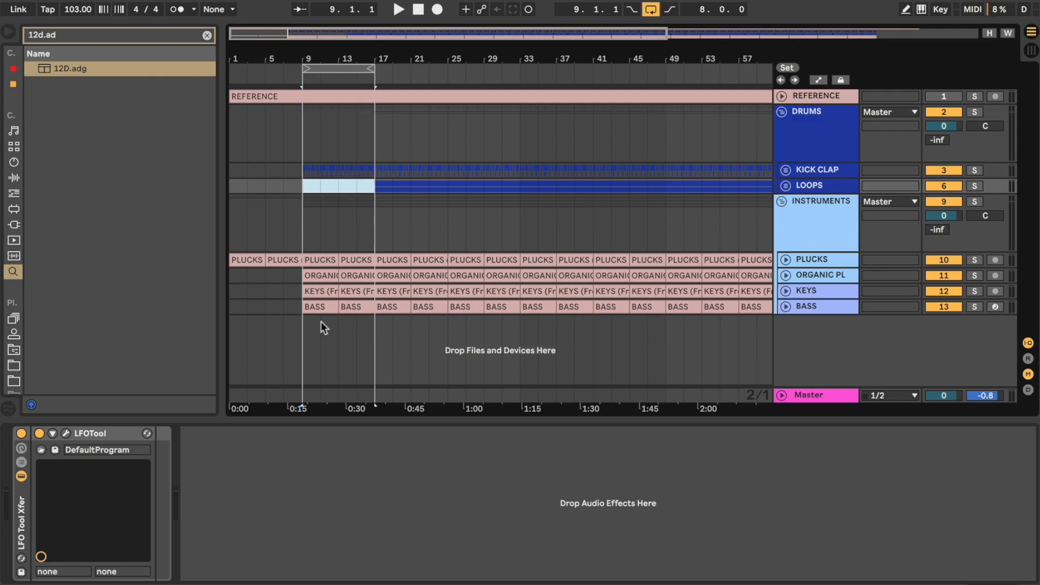
Step: Delete the ORGANIC PLUCK and KEYS clips from bars 9 to 16 and play the section from bar 9
left_click(318, 291)
left_click(353, 275, "shift")
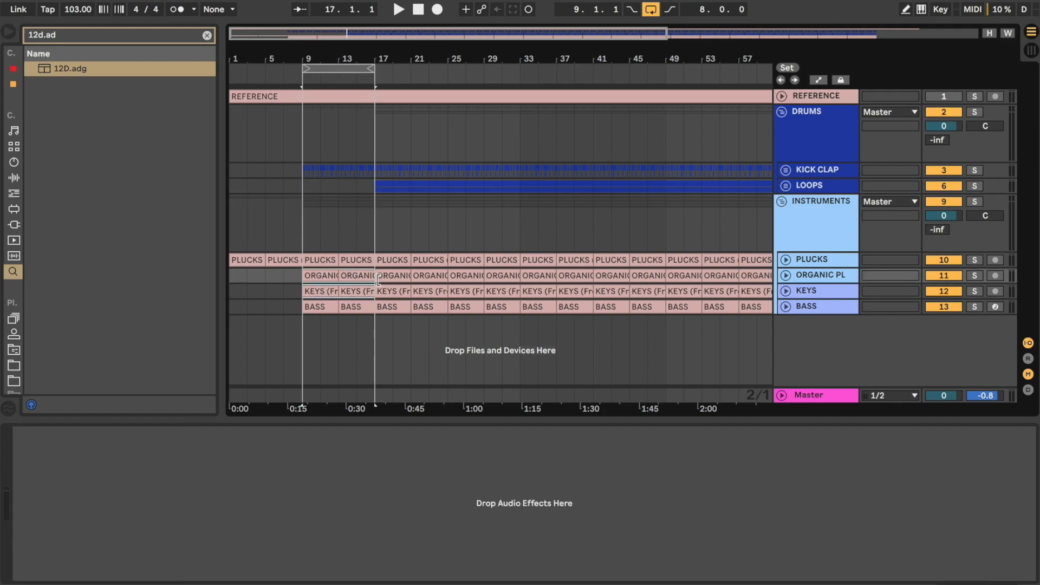
key("Delete")
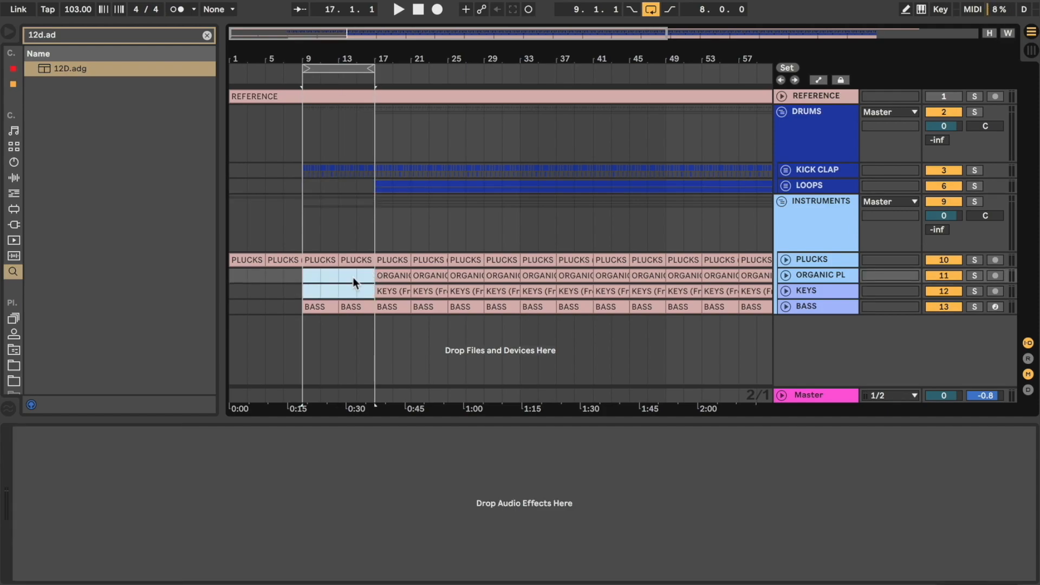
left_click(305, 284)
key("space")
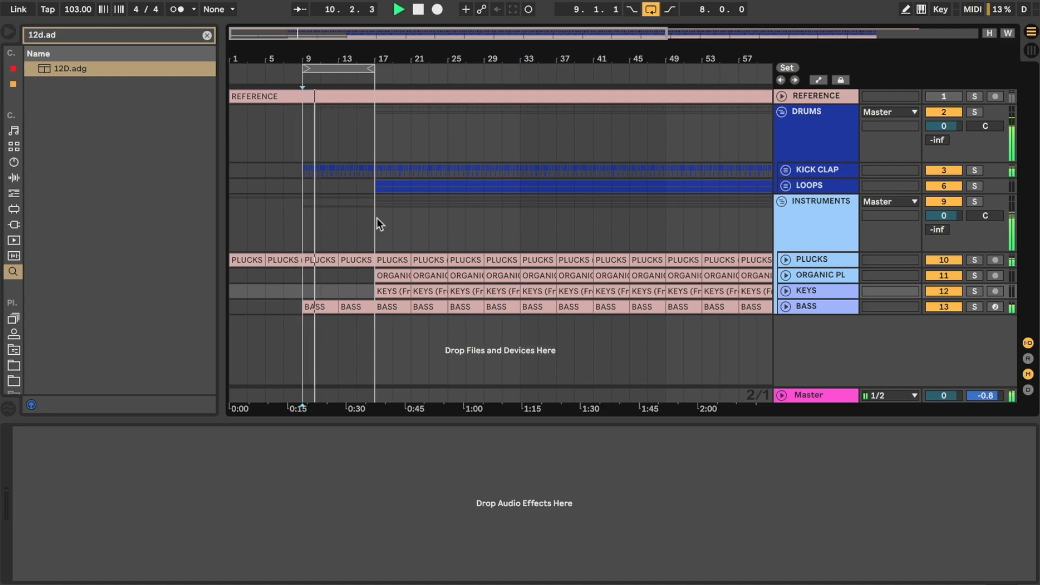
key("space")
Step: Play the section from bar 17 and shift the eight-bar loop to start at bar 25
left_click_drag(359, 69, 431, 72)
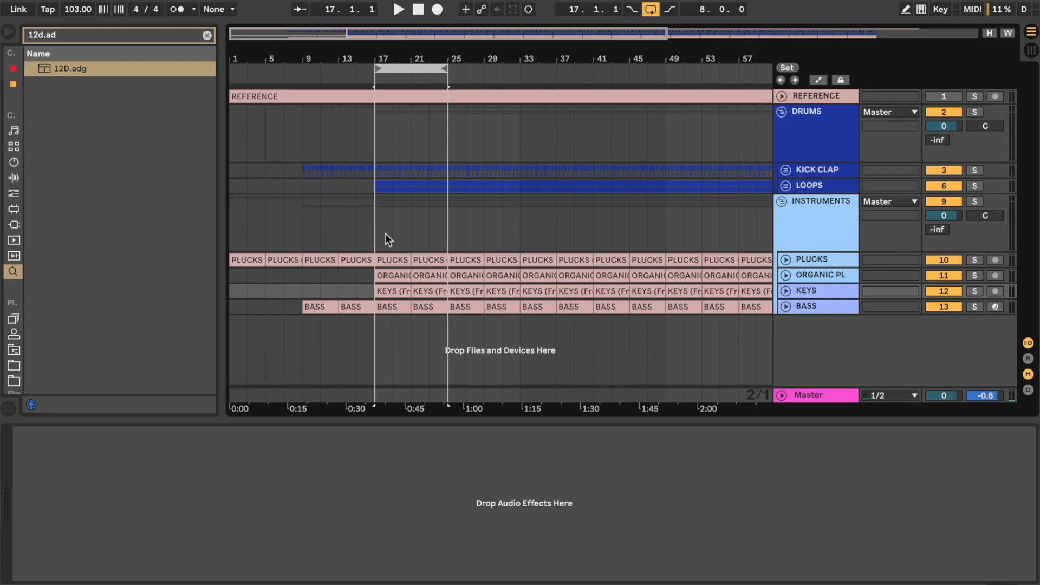
key("space")
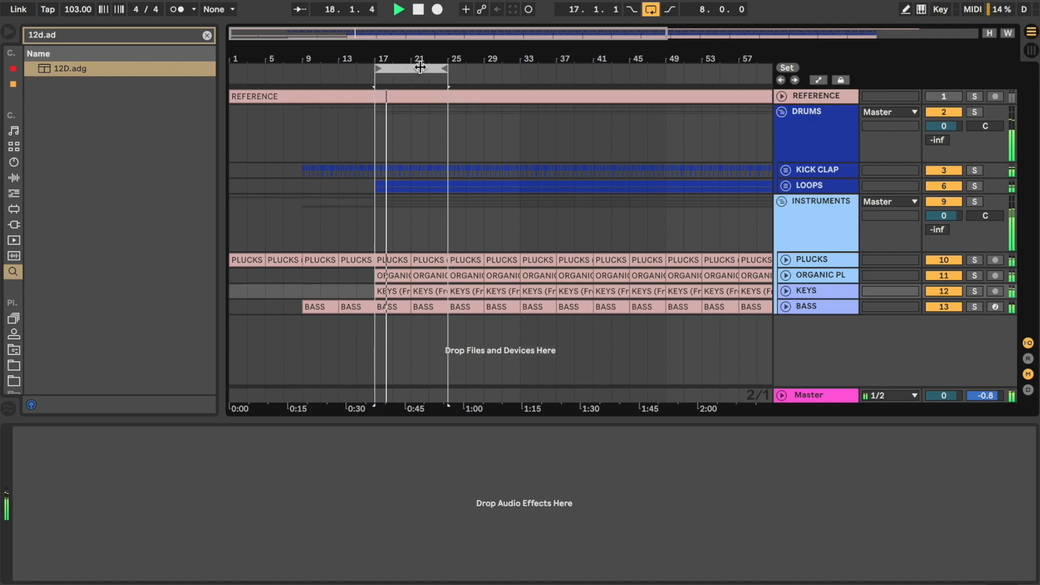
left_click_drag(420, 66, 493, 66)
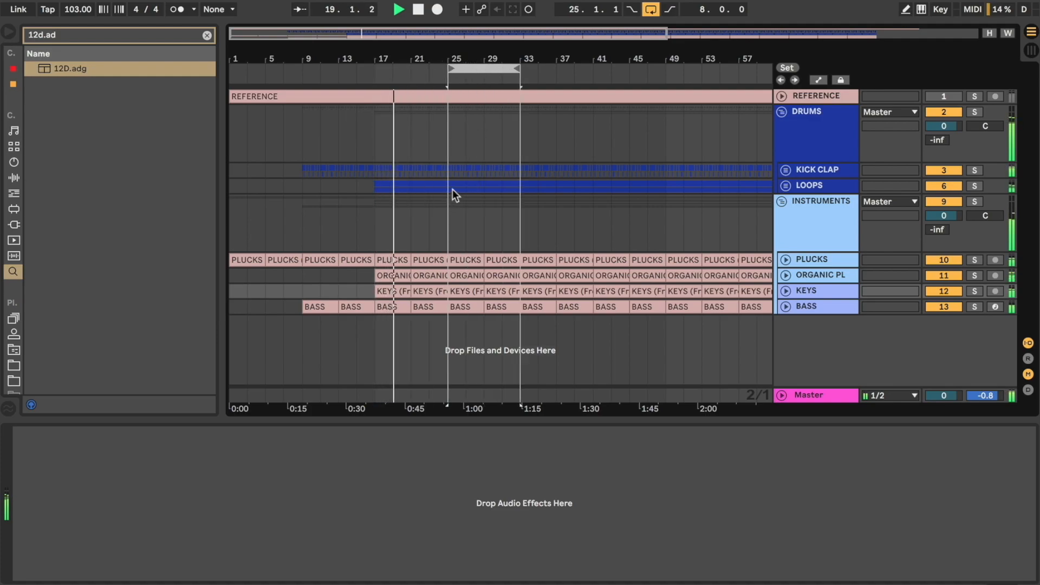
key("space")
Step: Unfold the LOOPS group and delete the SHAKER clips from bars 25 to 32
left_click_drag(450, 187, 519, 187)
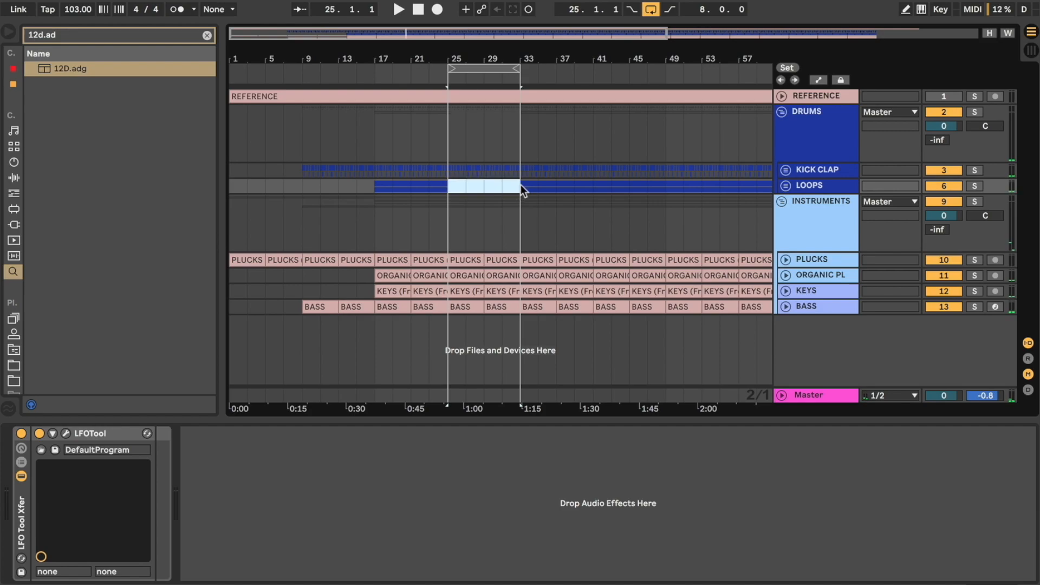
left_click(785, 184)
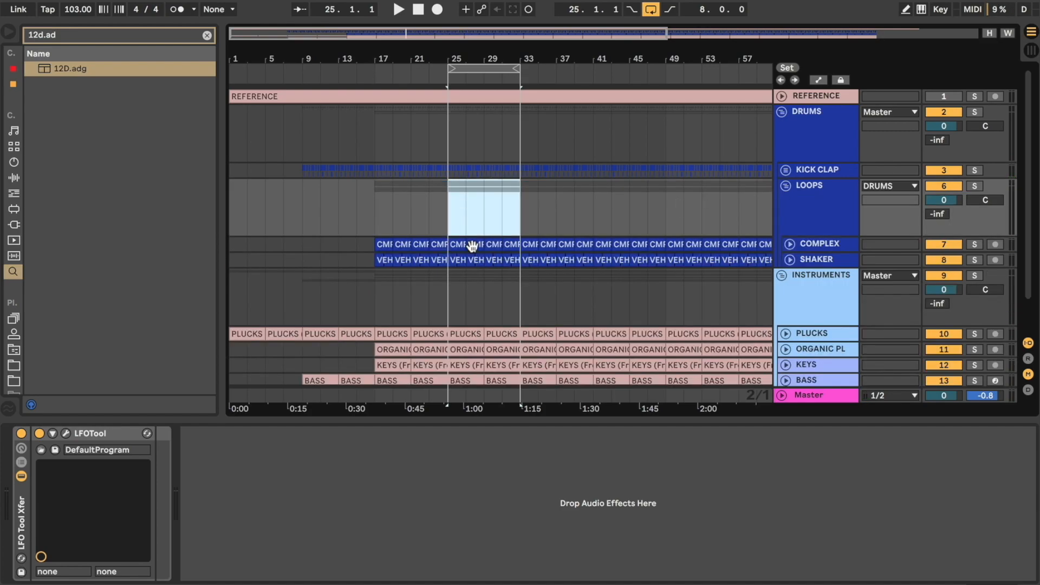
left_click_drag(451, 259, 518, 258)
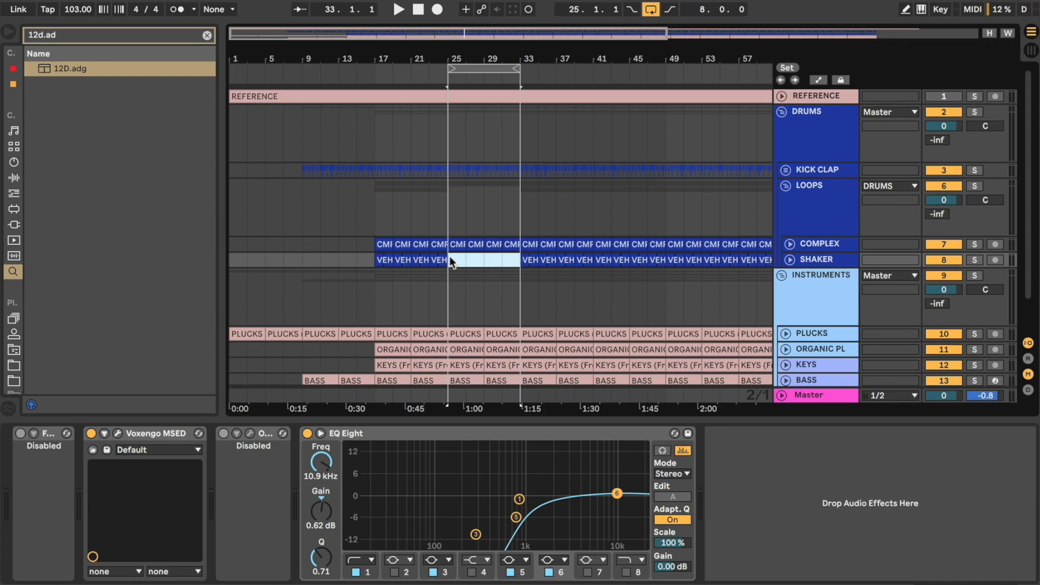
key("Delete")
Step: Listen to the section starting at bar 25 without the shaker
key("space")
scroll(454, 262, "down", 2)
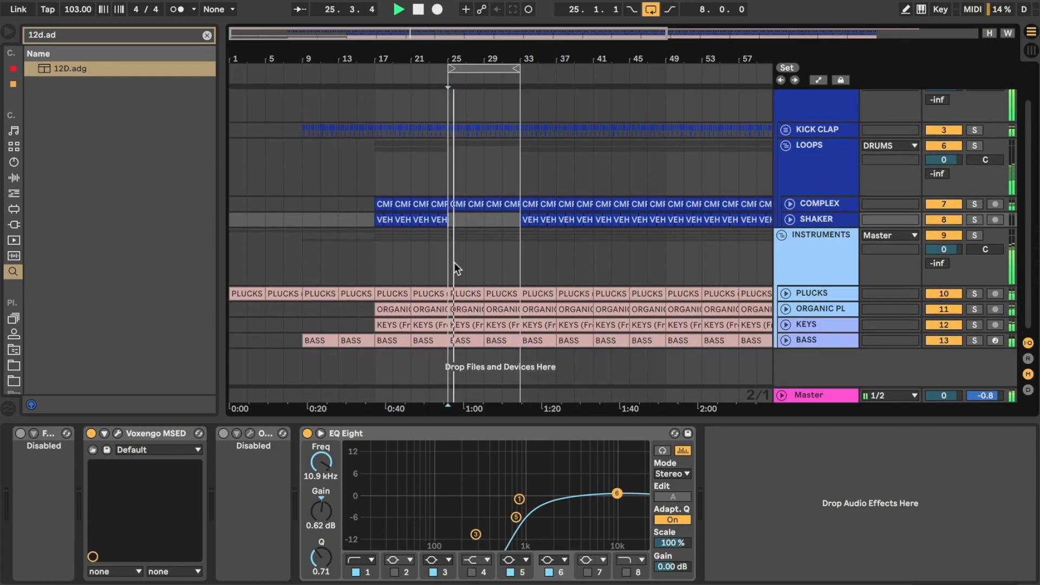
left_click(457, 285)
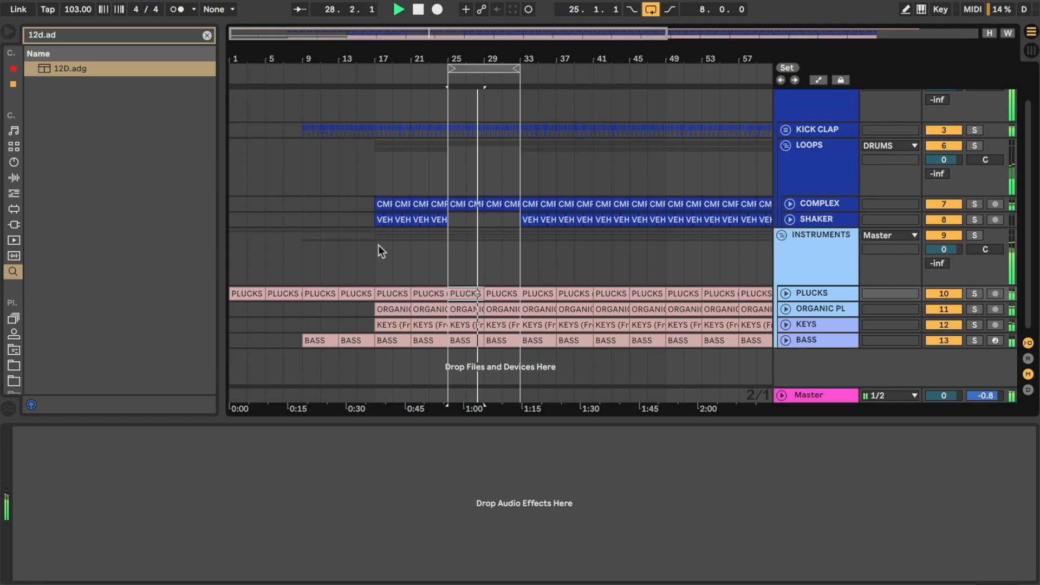
key("space")
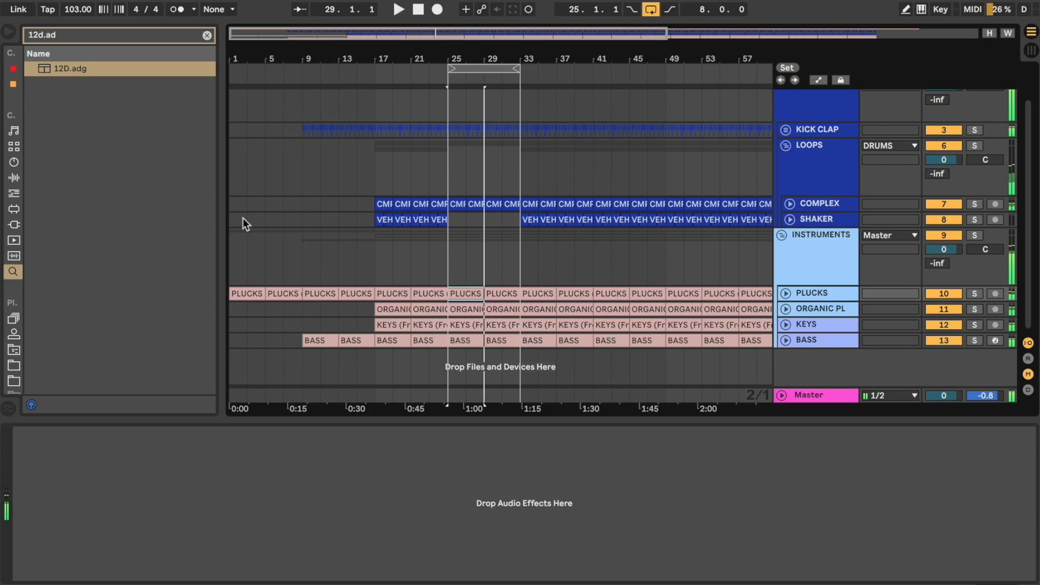
Step: Listen to excerpts of the arrangement from the intro and from the sections starting at bars 9, 17 and 25
left_click(245, 219)
key("space")
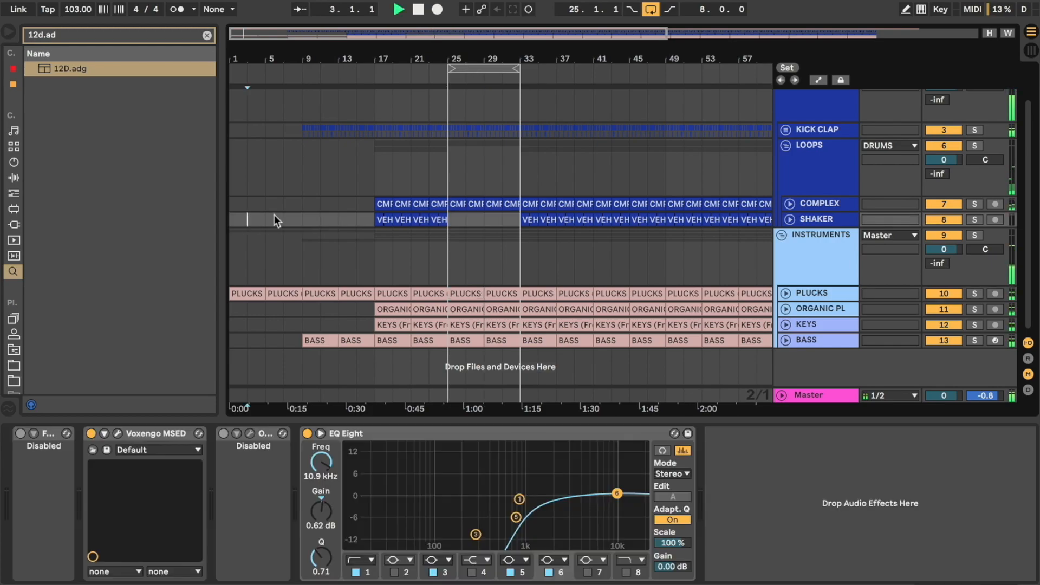
left_click(317, 216)
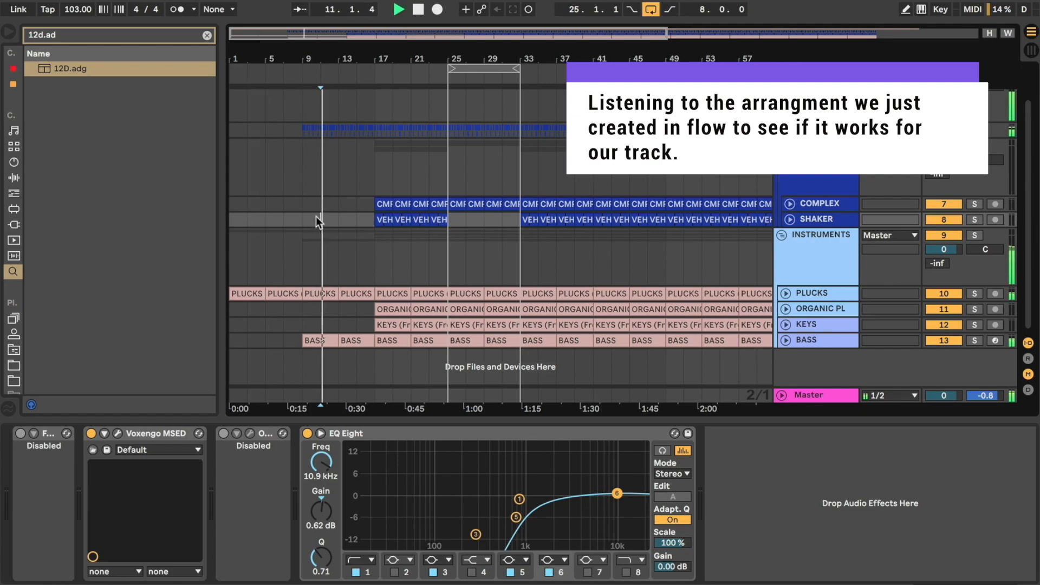
left_click(393, 181)
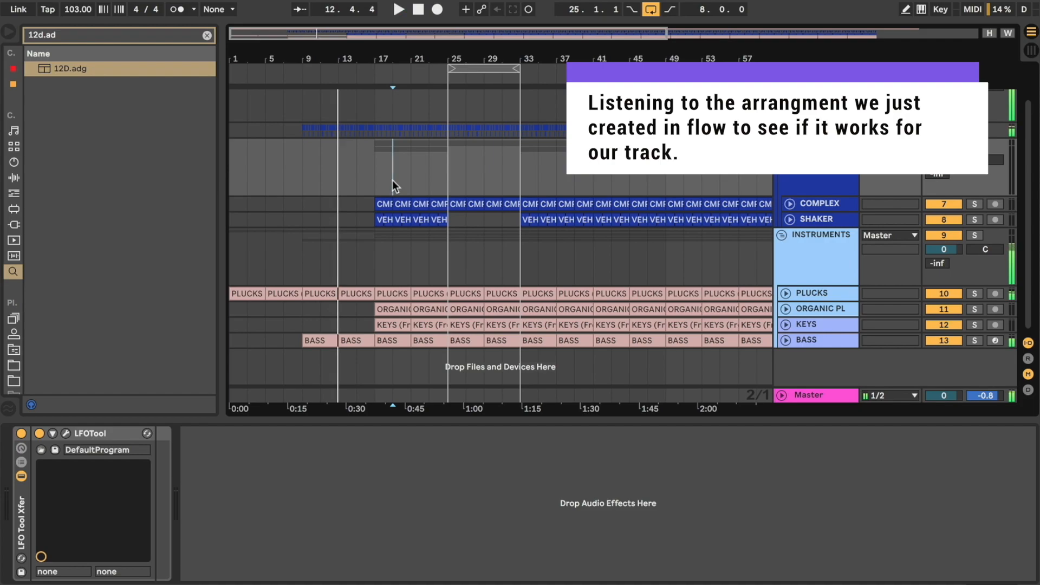
key("space")
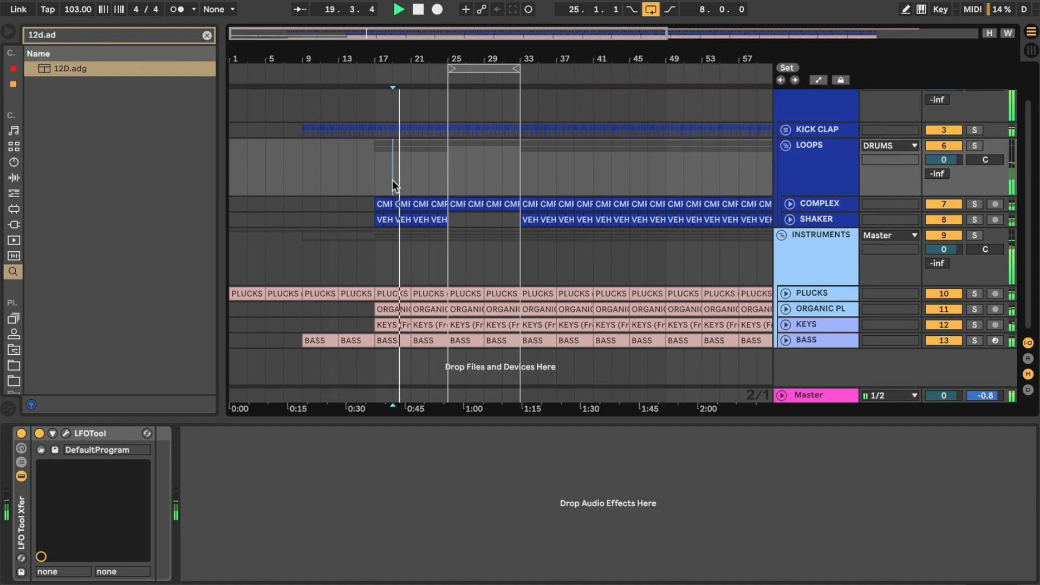
left_click(466, 168)
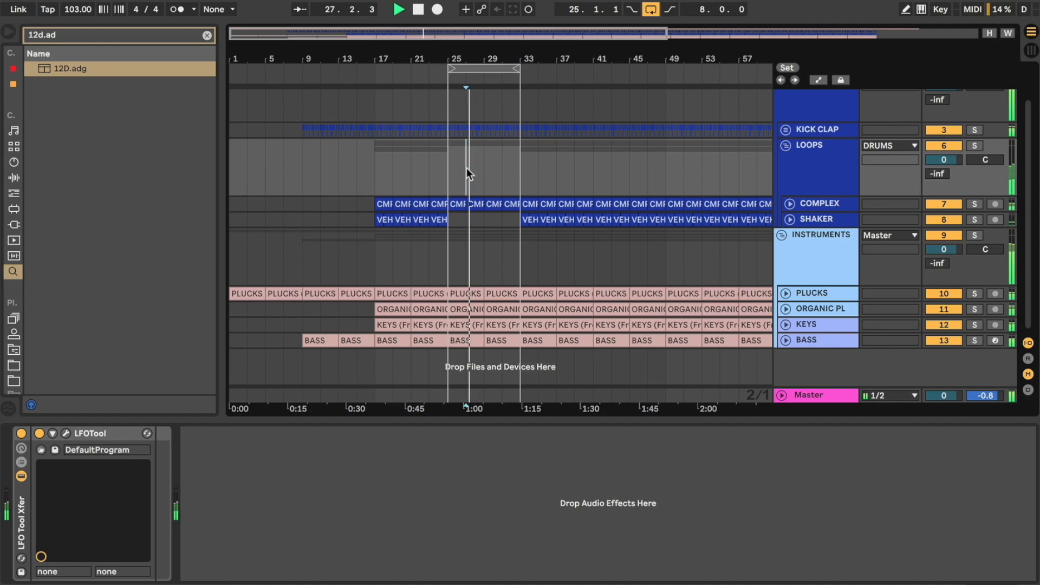
key("space")
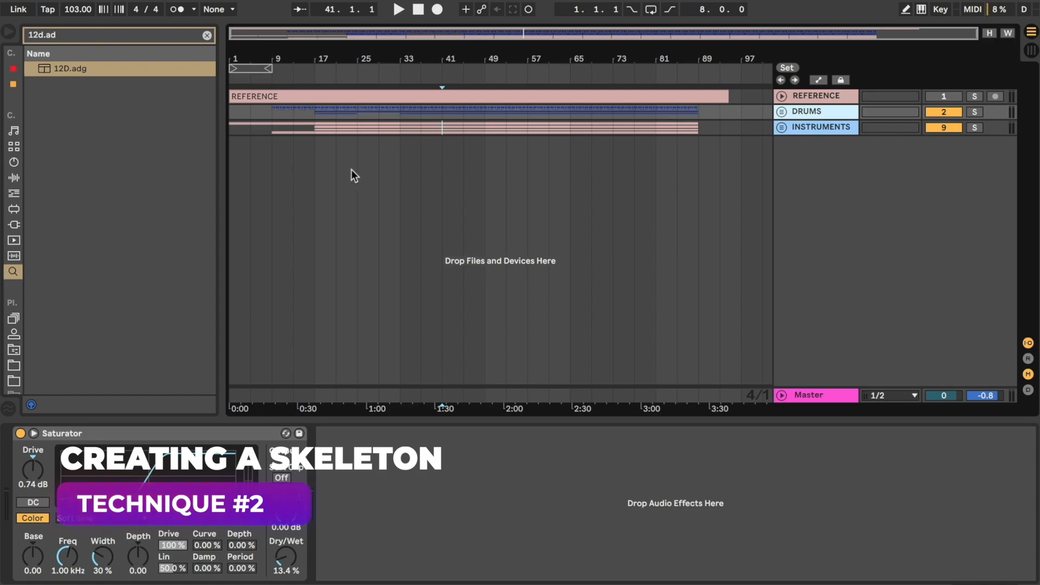
Step: Unfold the REFERENCE track and play it up to the section change at bar 9
left_click(780, 96)
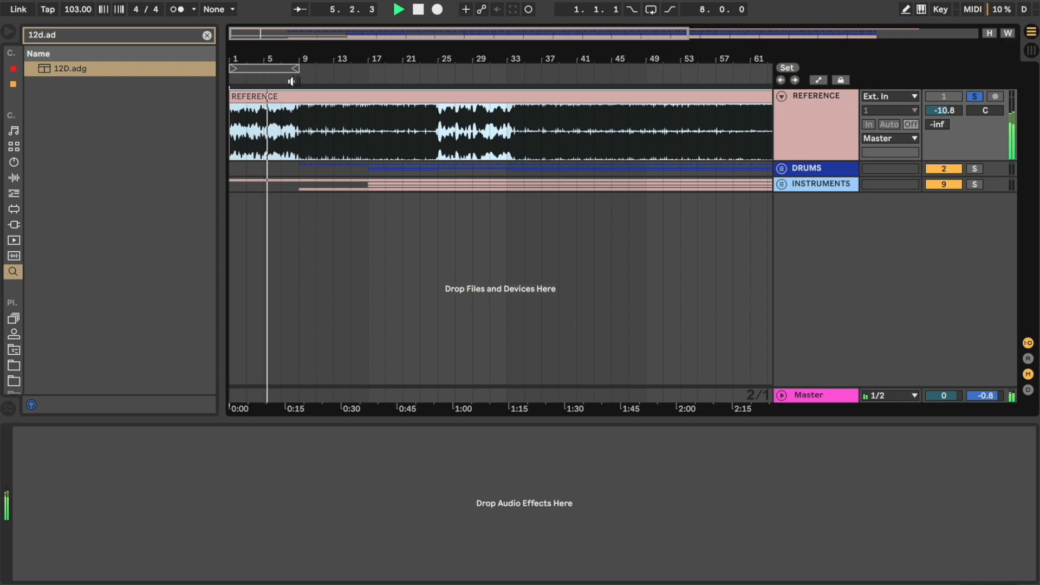
left_click(292, 81)
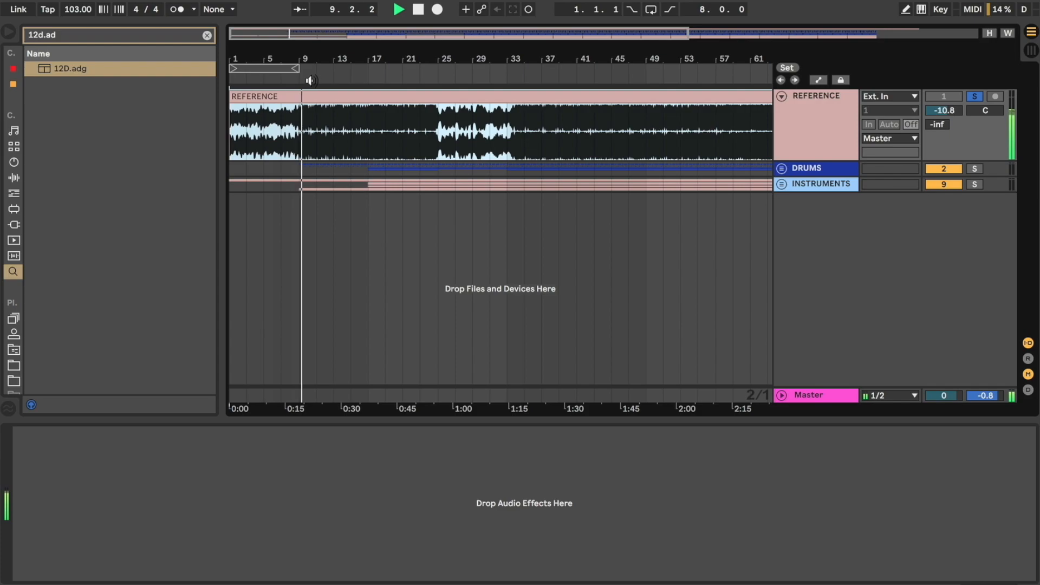
key("space")
Step: Add a locator named KICK IN/VERSE at the section change in bar 9
right_click(300, 81)
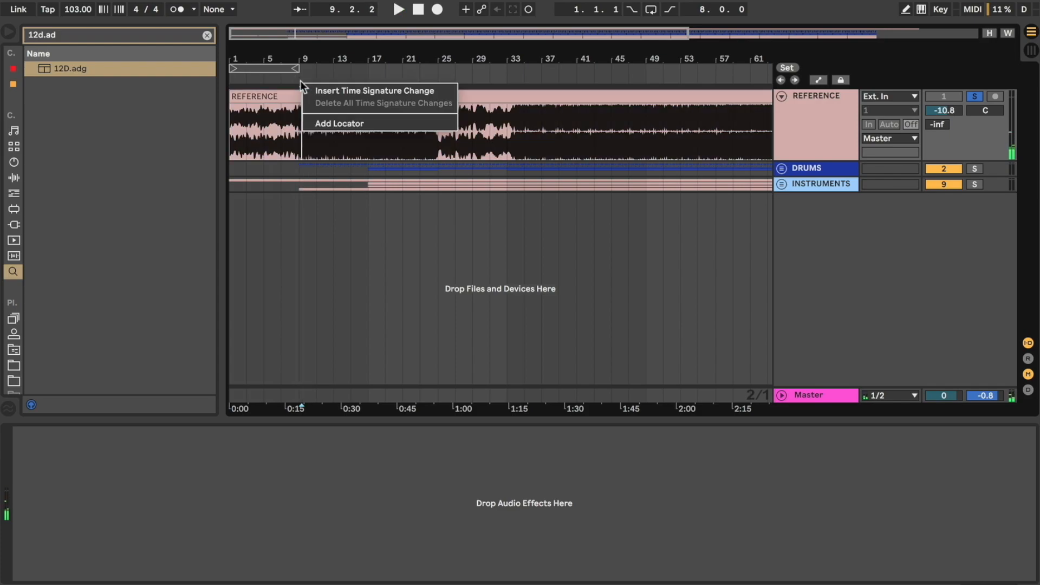
left_click(326, 124)
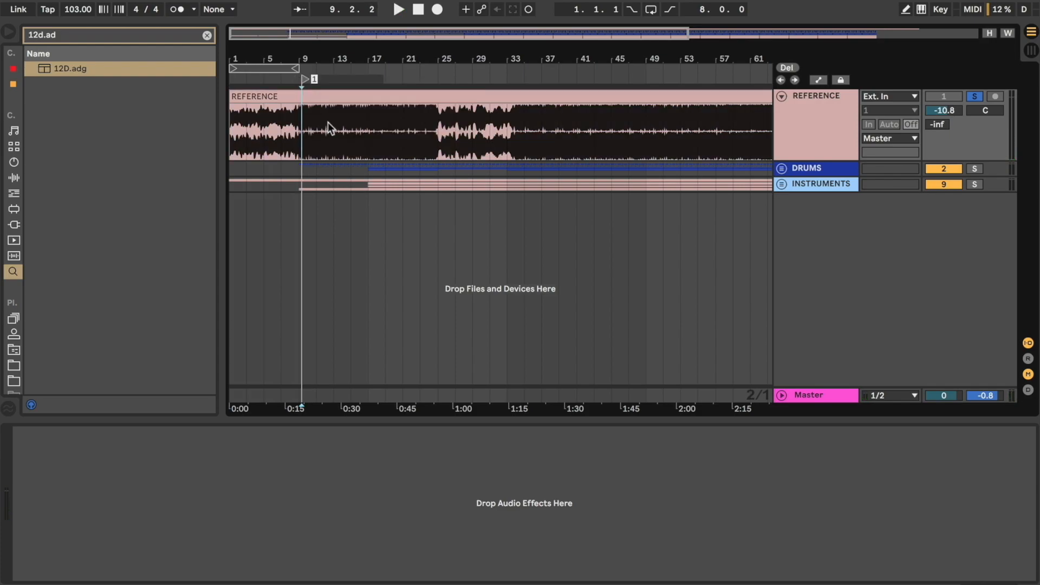
type("KICK IN/VERSE")
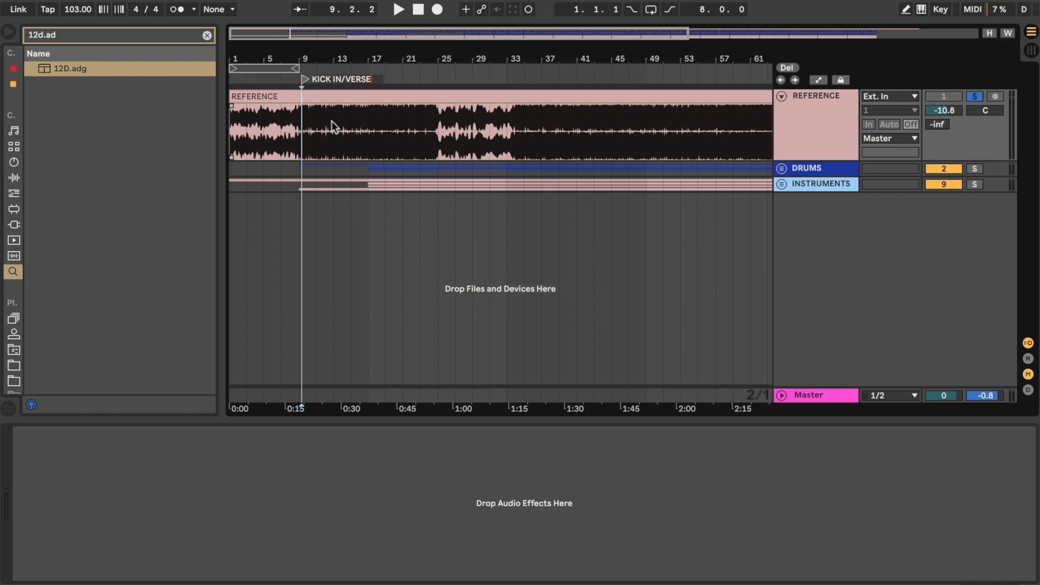
key("Return")
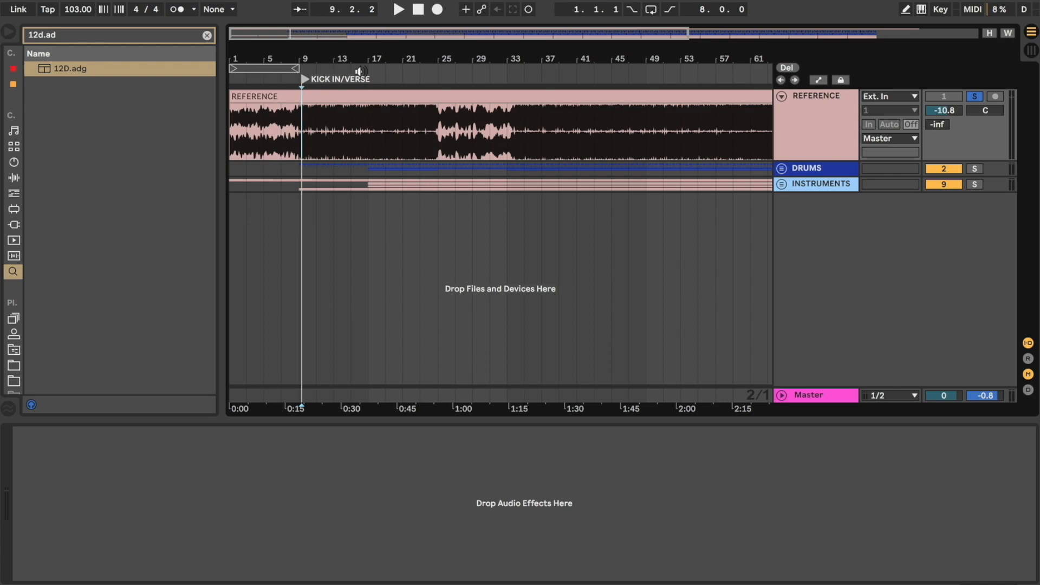
Step: Play the reference up to its next change and add a locator named ADD DRUMS at bar 17
left_click(359, 71)
scroll(349, 115, "up", 3)
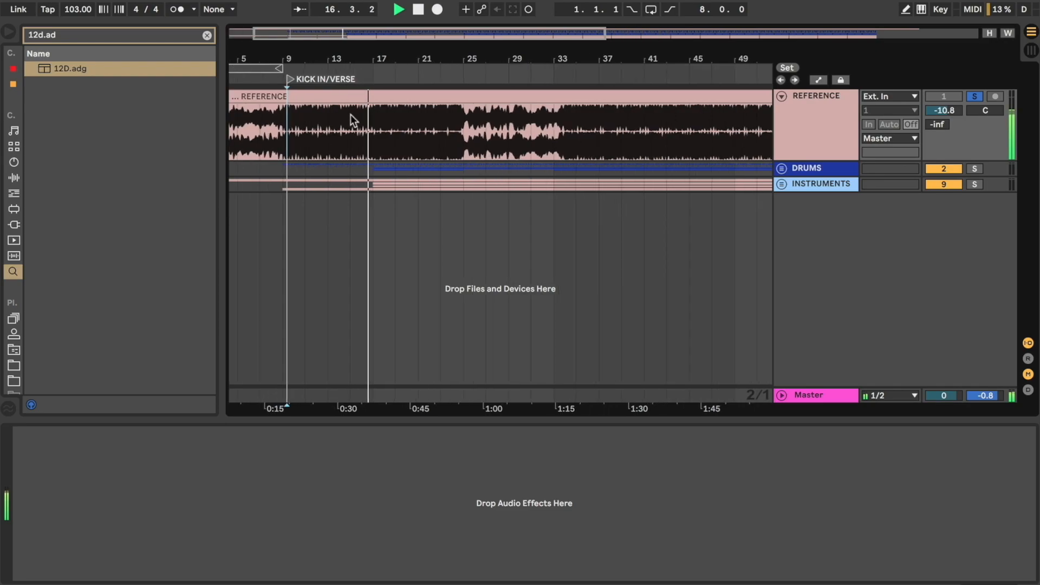
key("space")
right_click(379, 80)
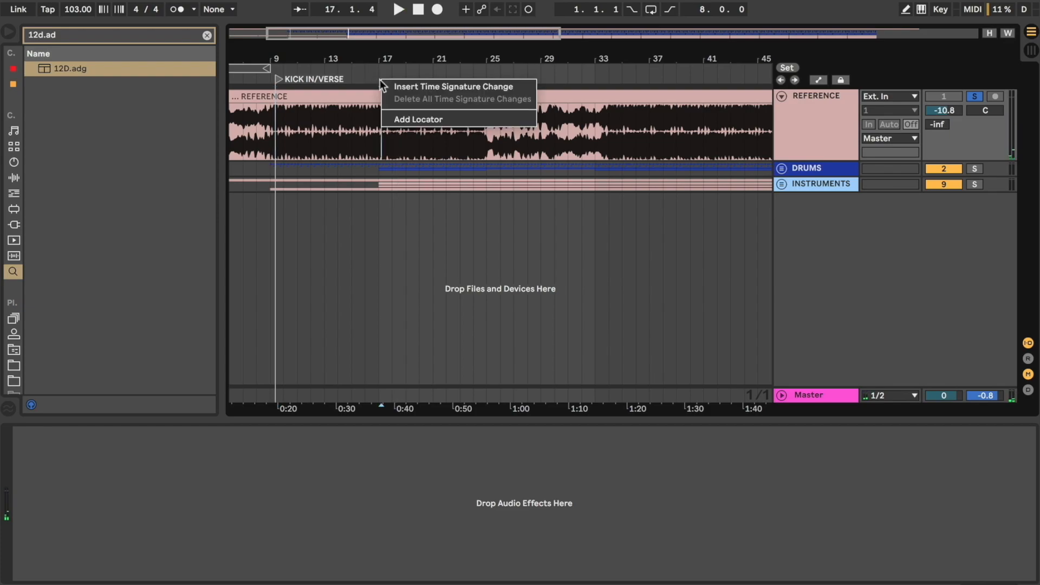
left_click(401, 117)
key("ctrl+r")
type("ADD DRUMS")
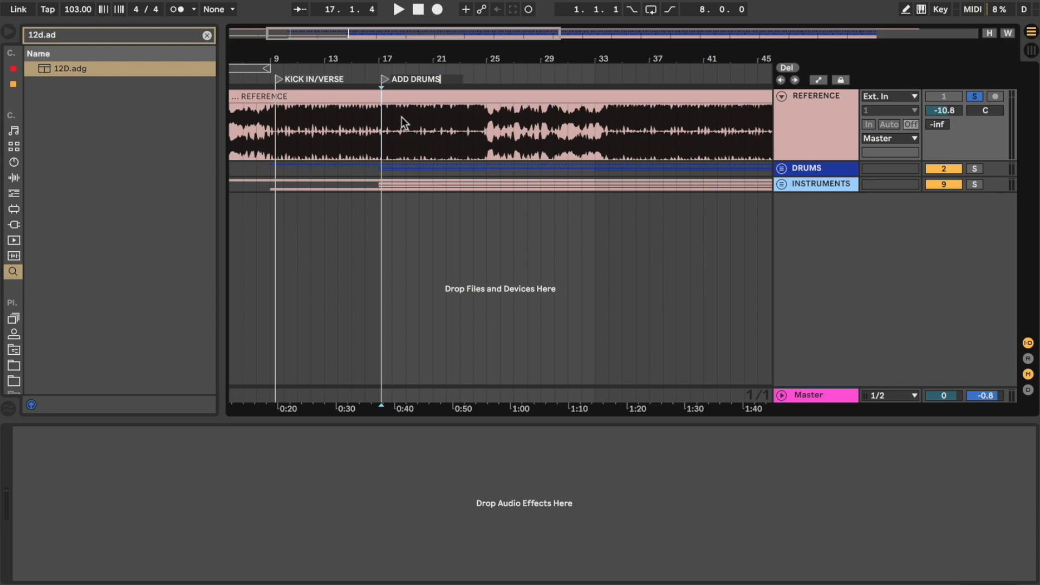
key("Return")
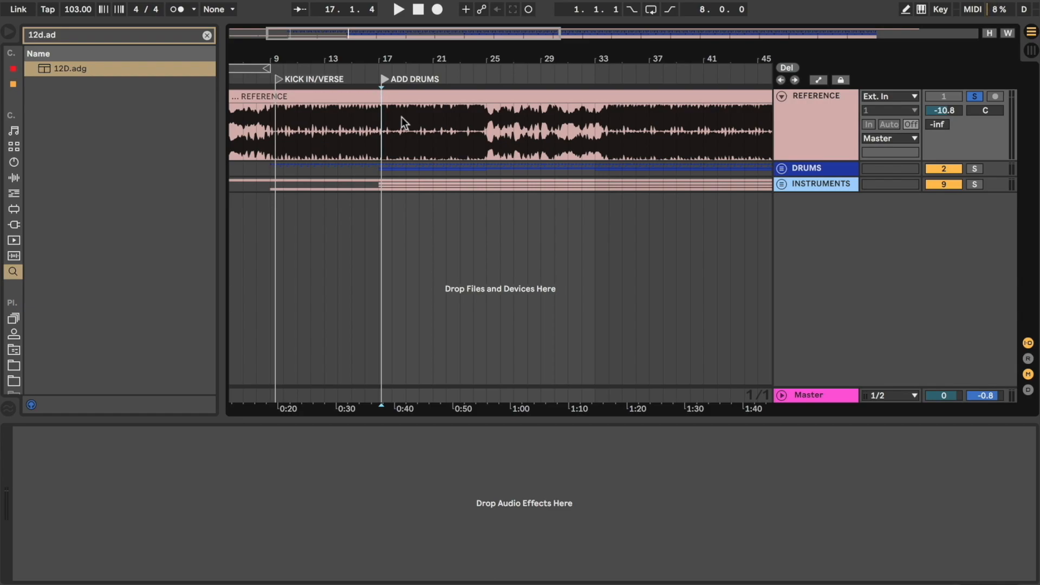
Step: Listen on to the next section of the reference and add a locator named CHORDS/VOCAL at bar 25
left_click(452, 79)
left_click(479, 79)
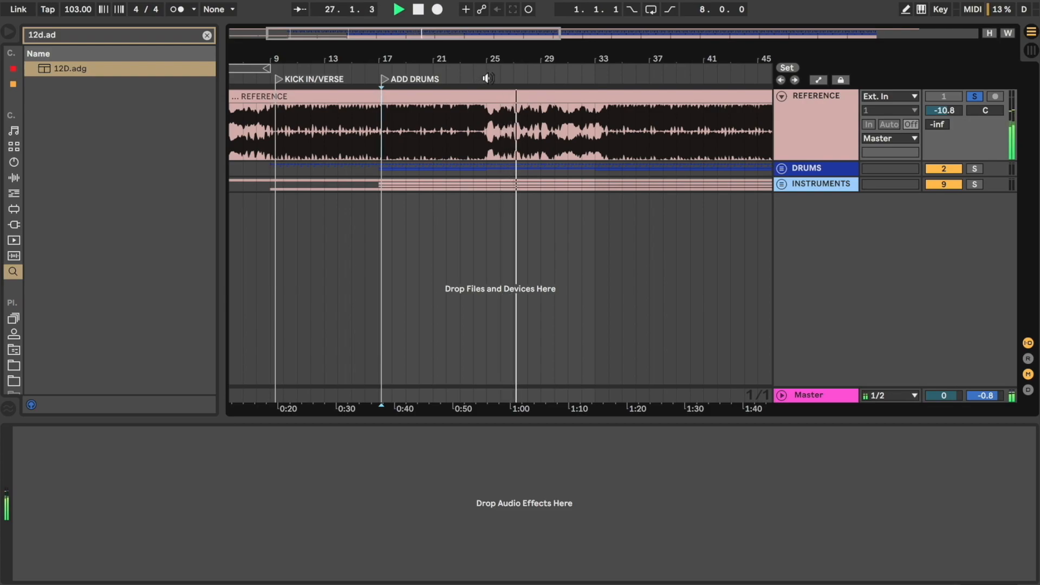
right_click(487, 79)
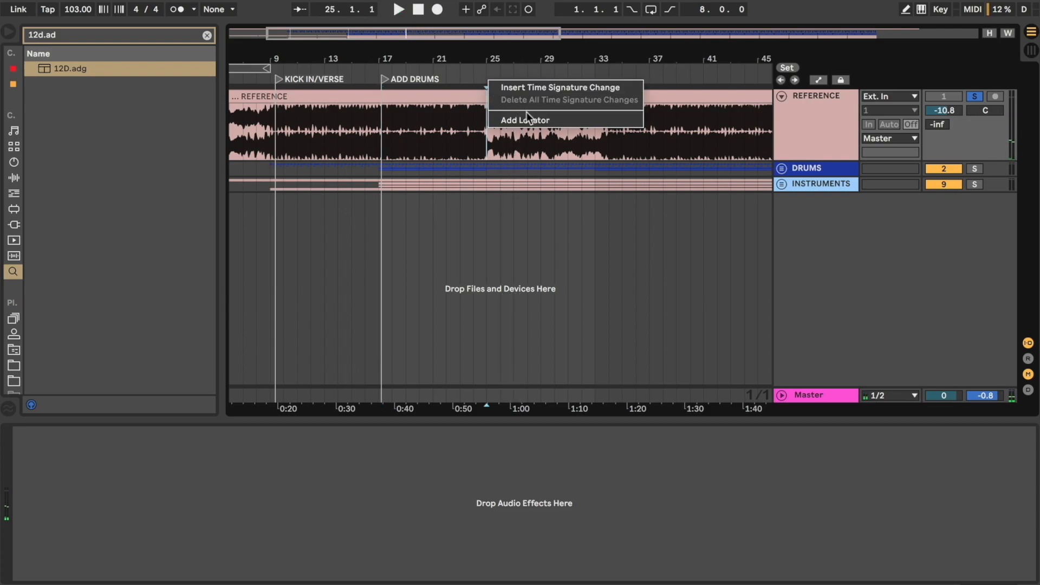
left_click(525, 116)
type("CHORDS")
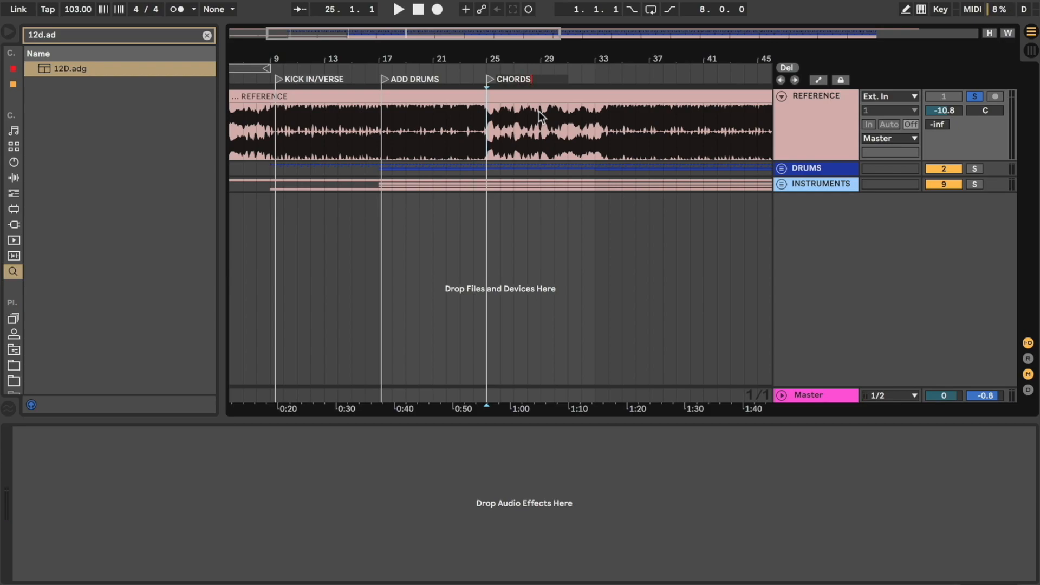
type("/VOCAL")
key("Return")
Step: Play the reference where the breakdown ends and add a locator named DRUMS IN at bar 34
left_click(596, 78)
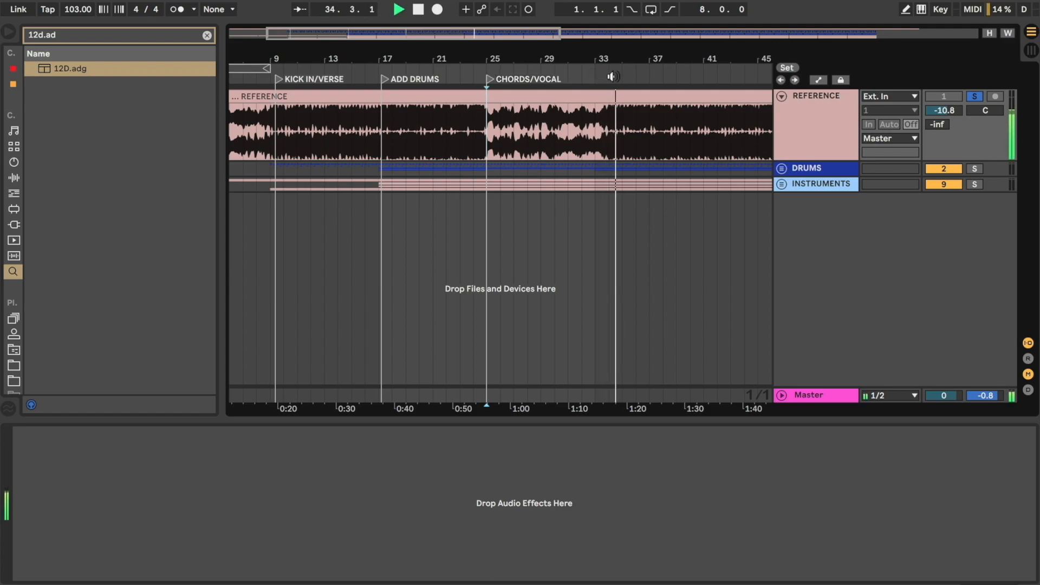
right_click(610, 76)
left_click(636, 118)
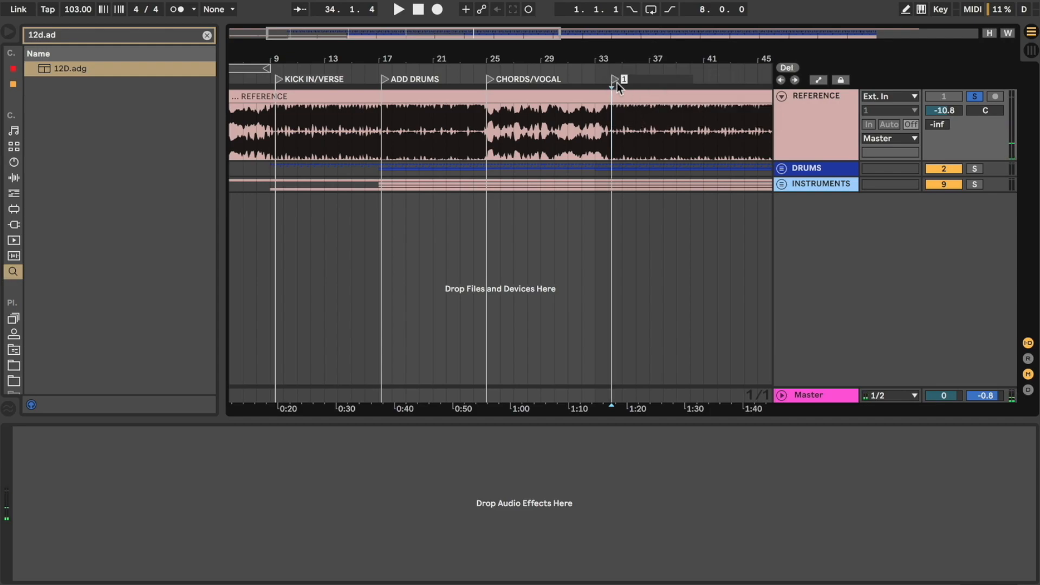
type("DRUMS IN")
key("Return")
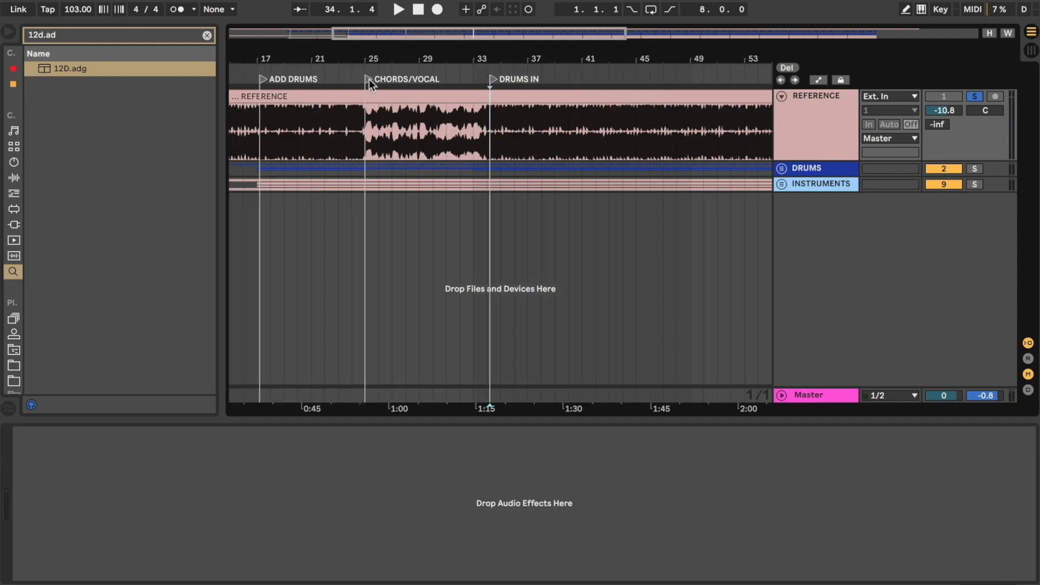
Step: Rename the bar 25 locator to CHORDS/VOCAL/BREAKDOWN
left_click(368, 80)
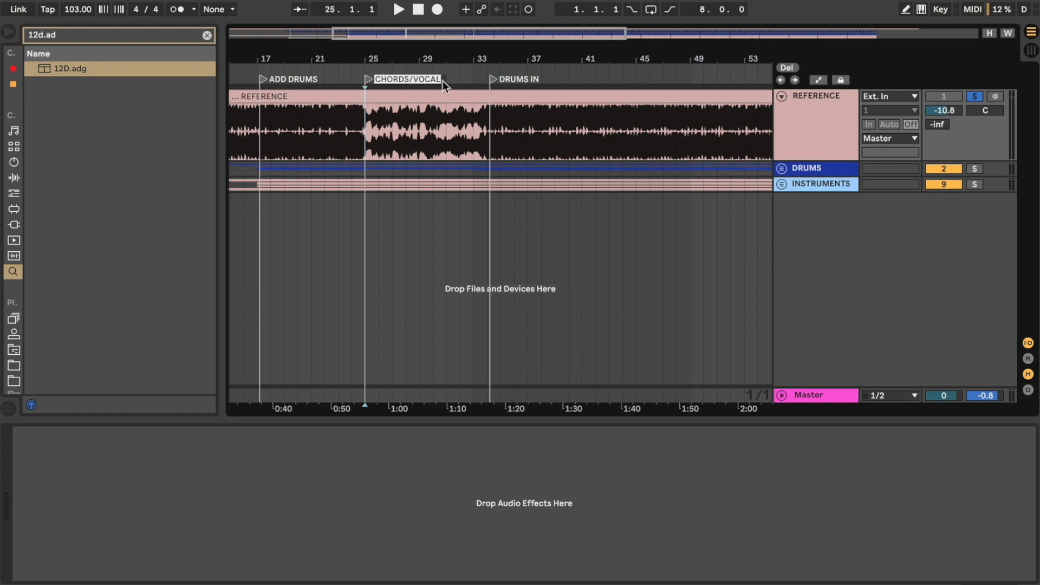
key("Right")
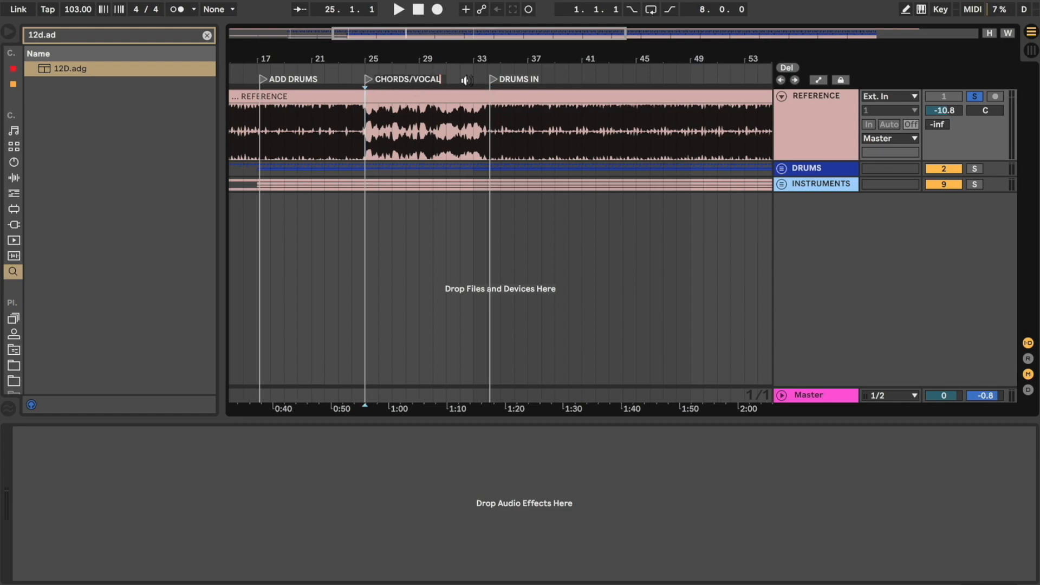
type("/BREAKDOWN")
key("Return")
Step: Delete the whole audio clip from the REFERENCE track, keeping the section locators
key("minus")
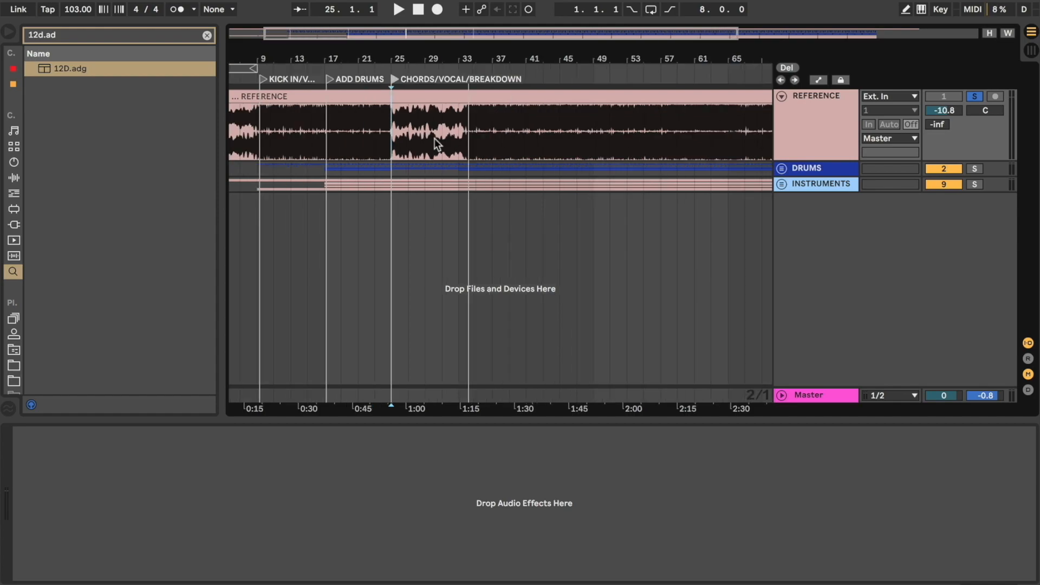
key("minus")
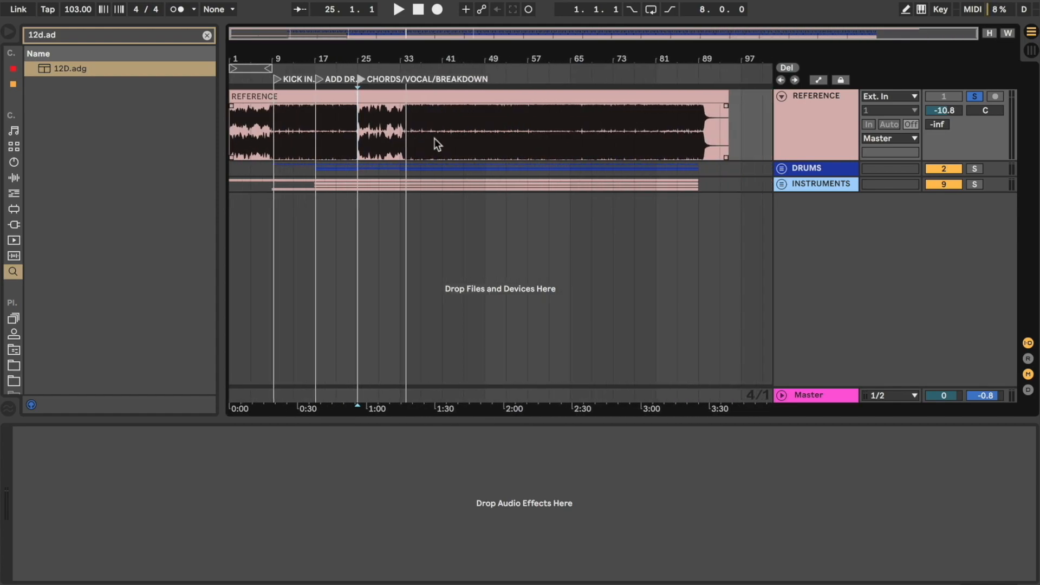
left_click(440, 98)
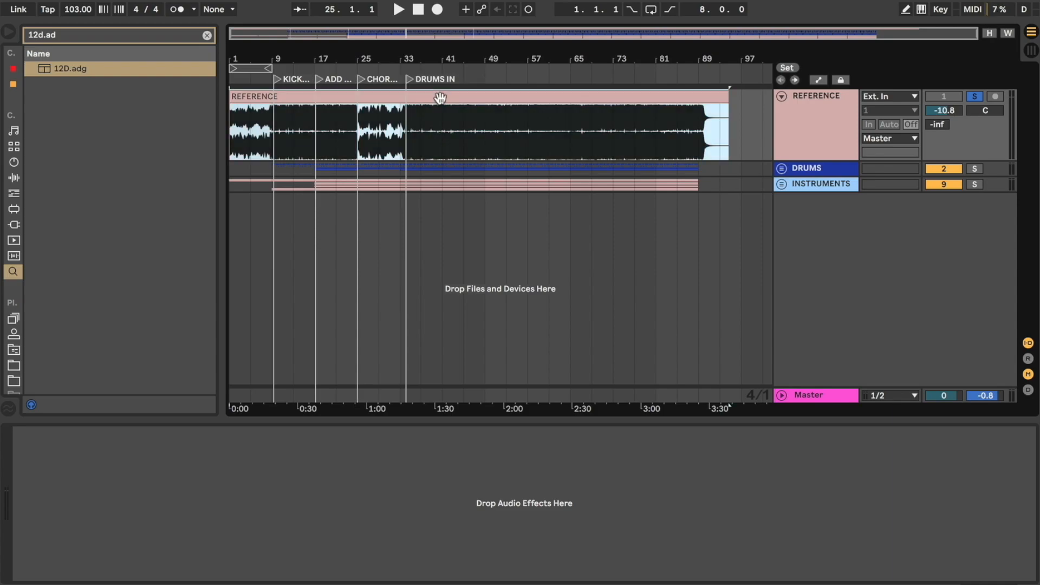
key("Delete")
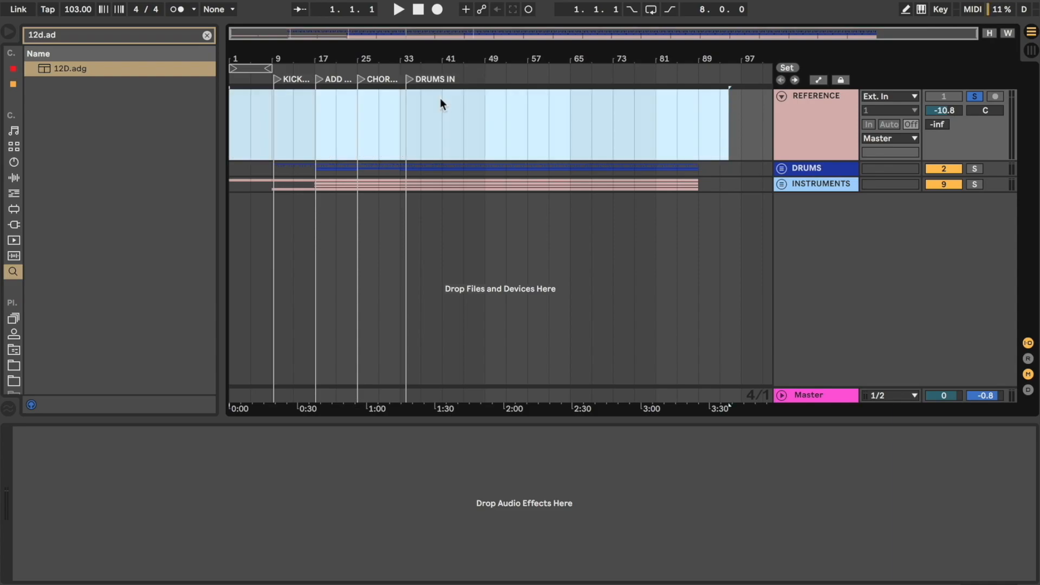
left_click(420, 115)
scroll(359, 119, "up", 5)
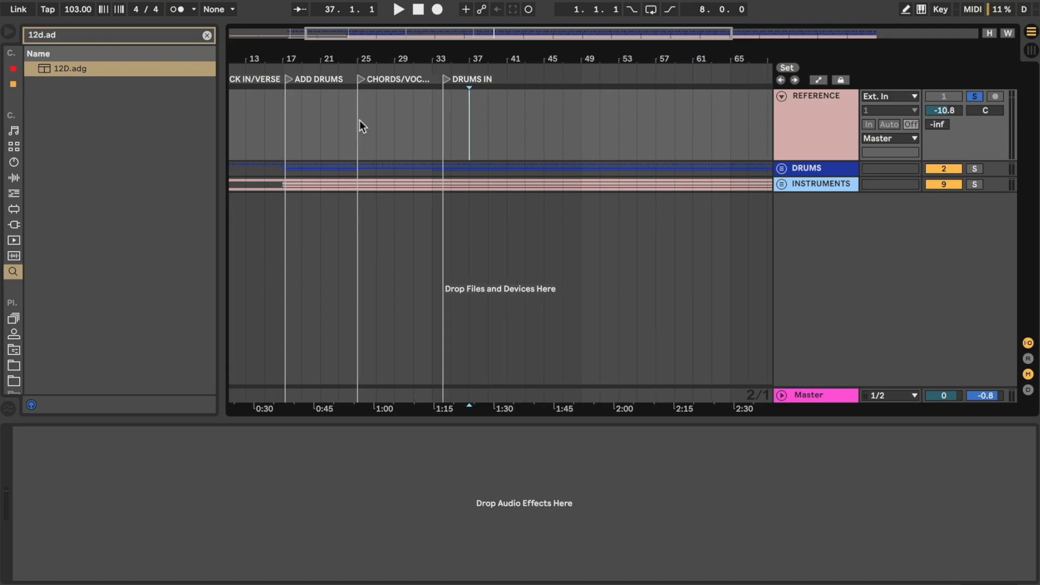
scroll(359, 119, "left", 3)
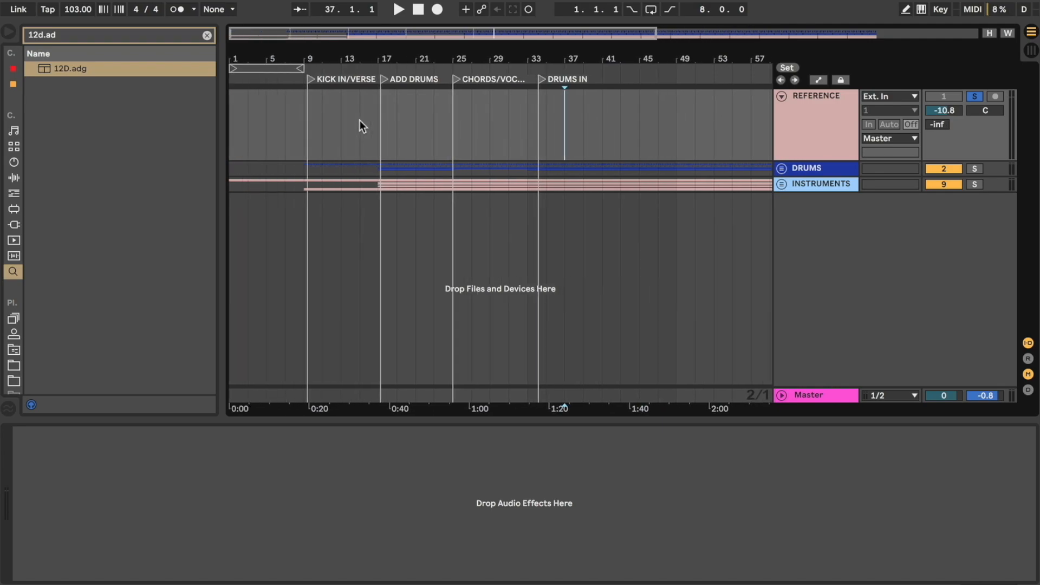